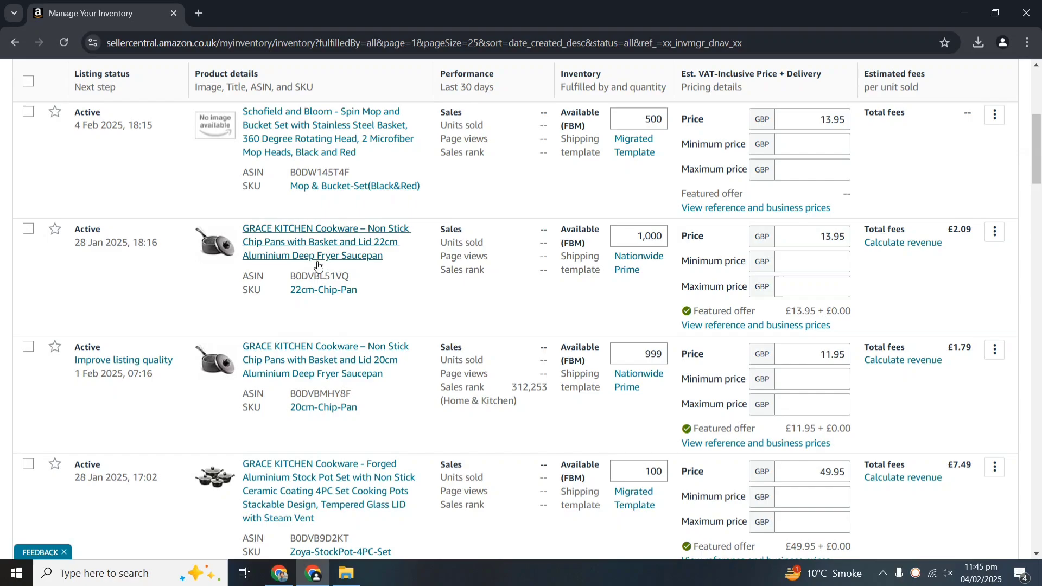
{"action": "scroll", "coordinate": [333, 273], "scroll_direction": "up", "scroll_amount": 1}
{"action": "scroll", "coordinate": [333, 273], "scroll_direction": "up", "scroll_amount": 3}
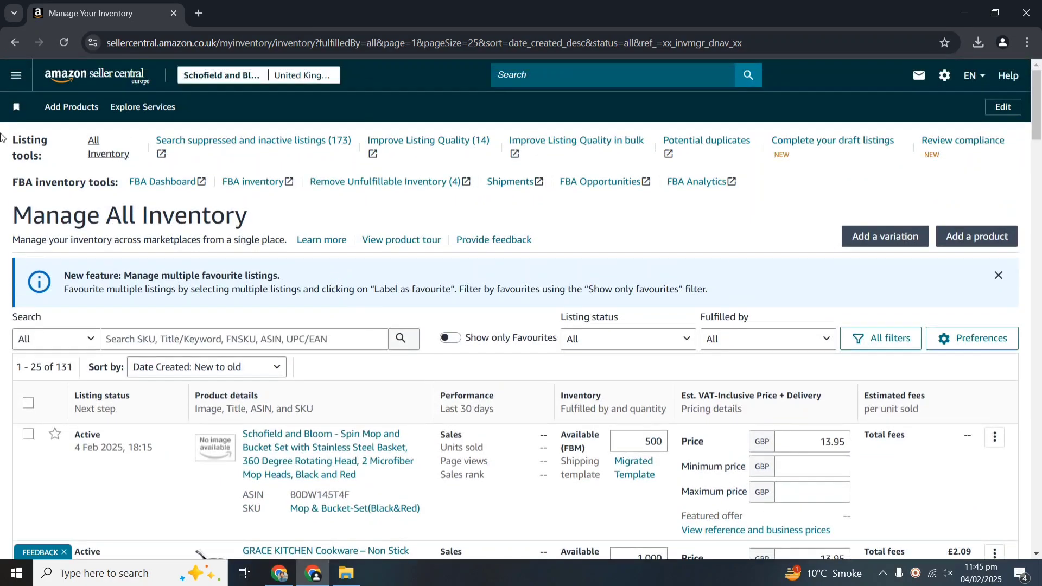
Step: Go to Catalogue > Add Products and open the 22cm chip pan page in a new tab
{"action": "left_click", "coordinate": [14, 78]}
{"action": "mouse_move", "coordinate": [79, 114]}
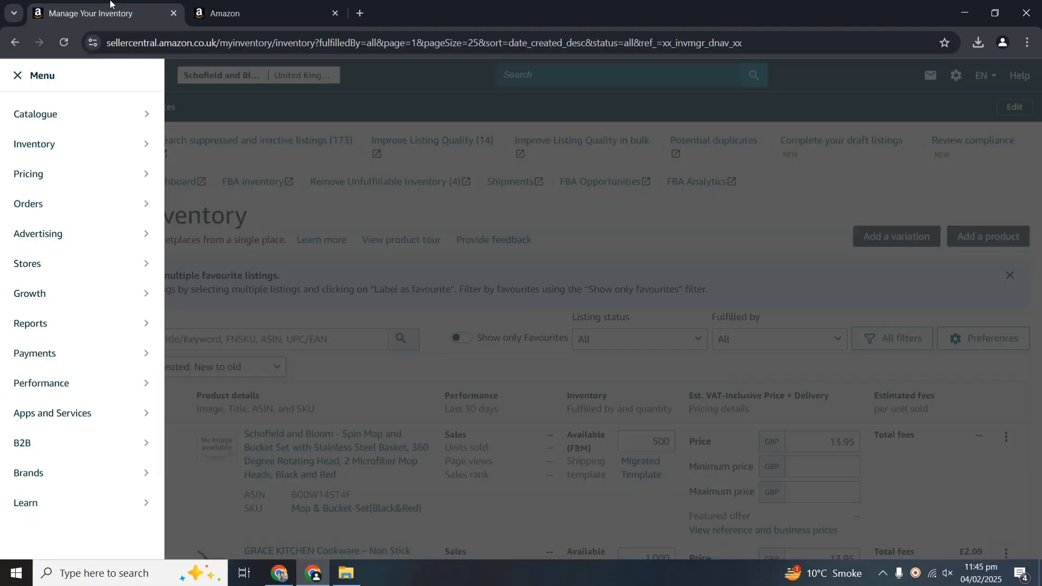
{"action": "left_click", "coordinate": [477, 214]}
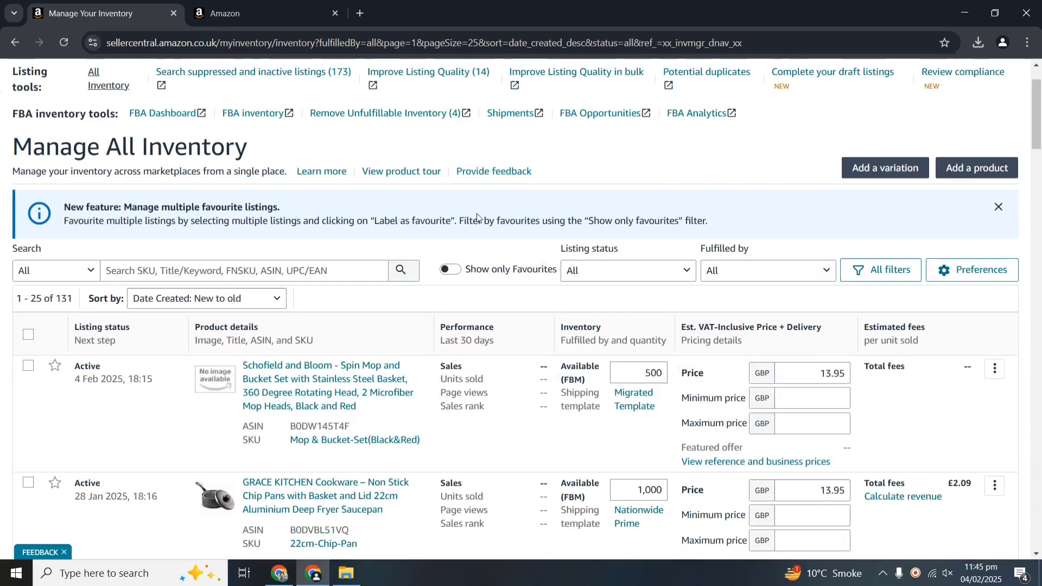
{"action": "scroll", "coordinate": [293, 307], "scroll_direction": "down", "scroll_amount": 3}
{"action": "right_click", "coordinate": [293, 307]}
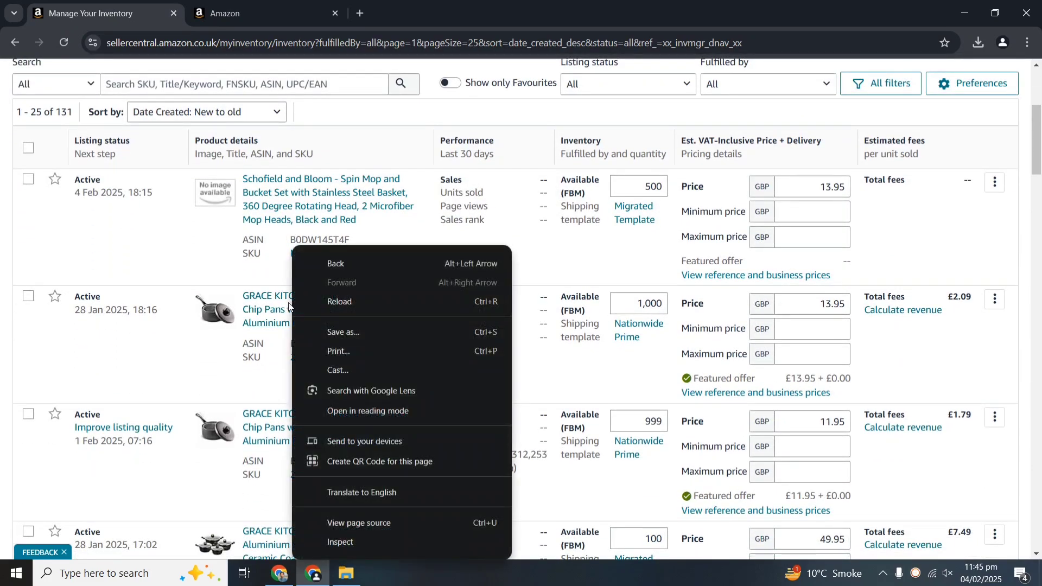
{"action": "left_click", "coordinate": [324, 319]}
{"action": "left_click", "coordinate": [383, 14]}
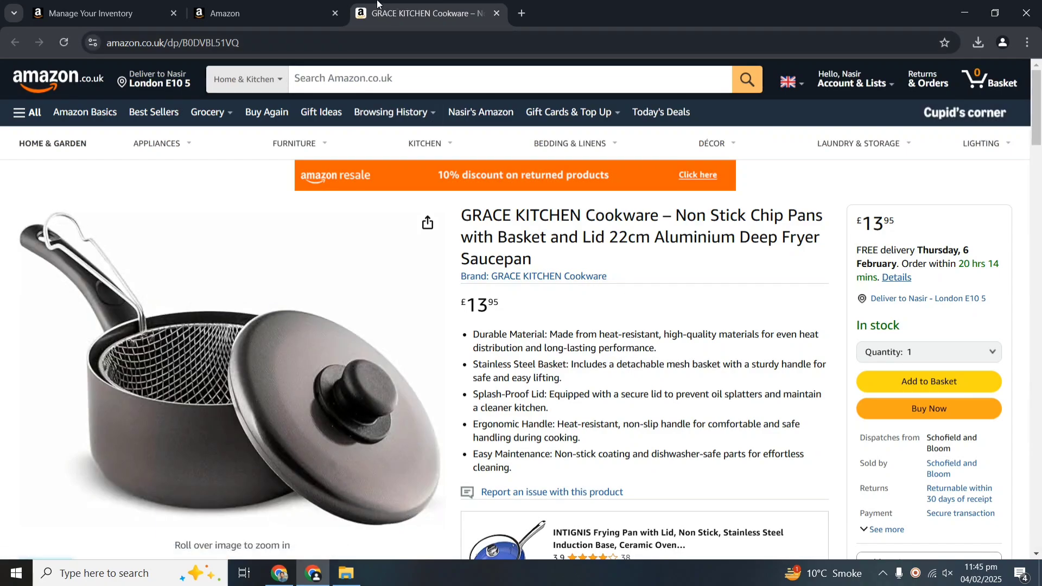
{"action": "left_click", "coordinate": [346, 7]}
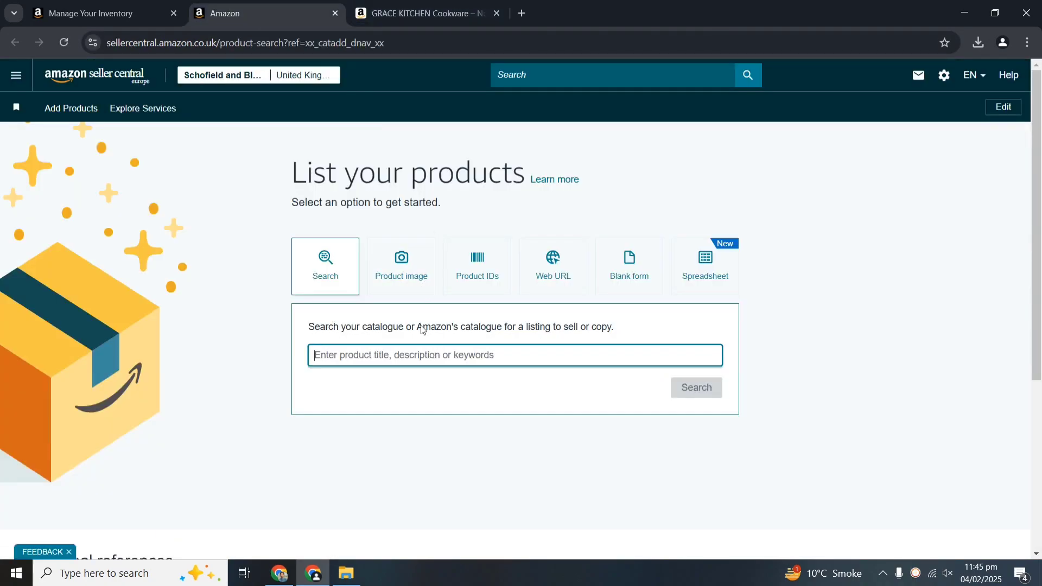
{"action": "left_click", "coordinate": [438, 3]}
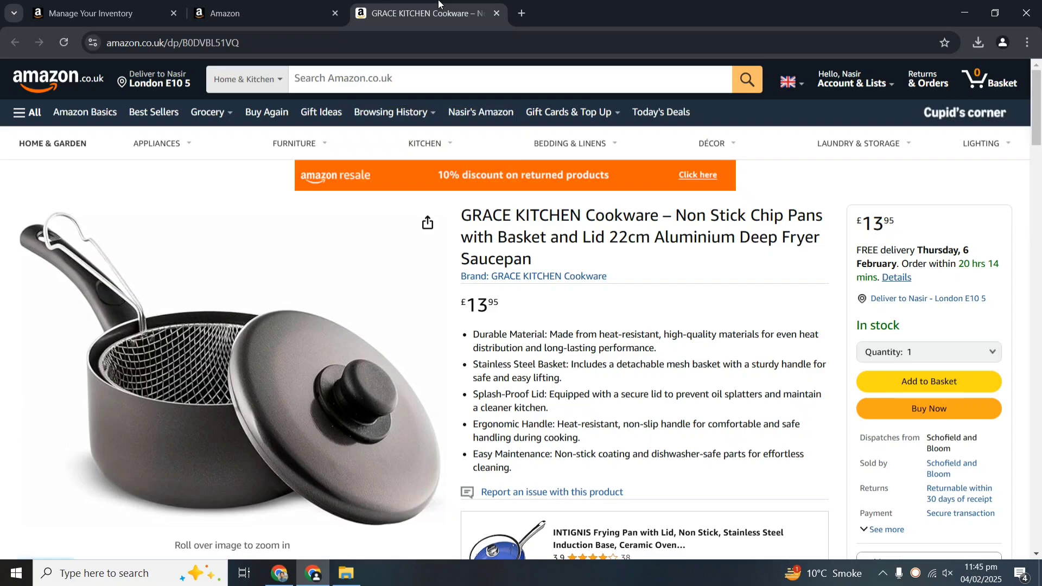
{"action": "left_click", "coordinate": [277, 6]}
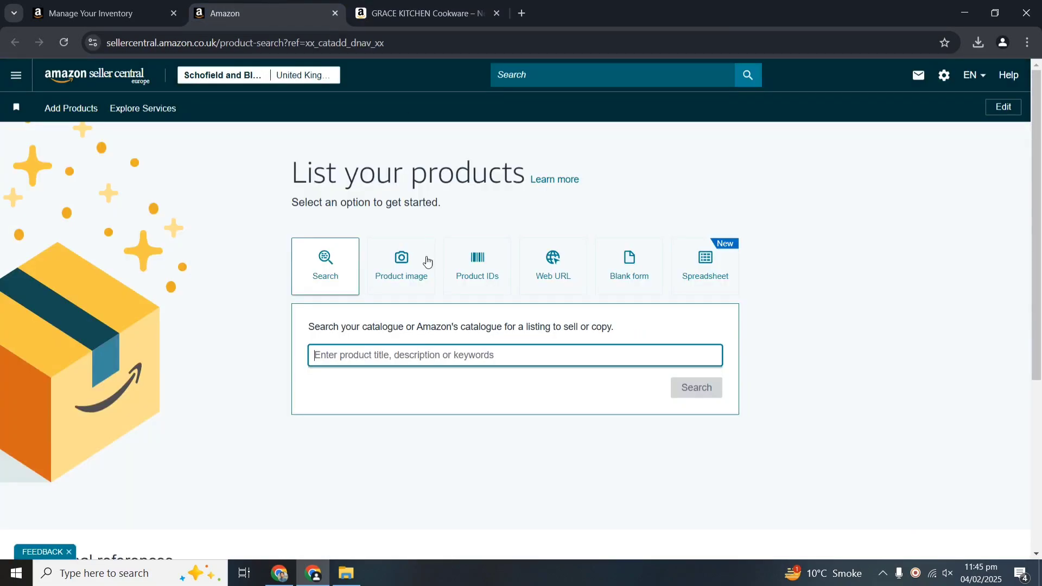
Step: Search the catalogue for 'chip pan' and start a new listing without the content generator
{"action": "left_click", "coordinate": [370, 363]}
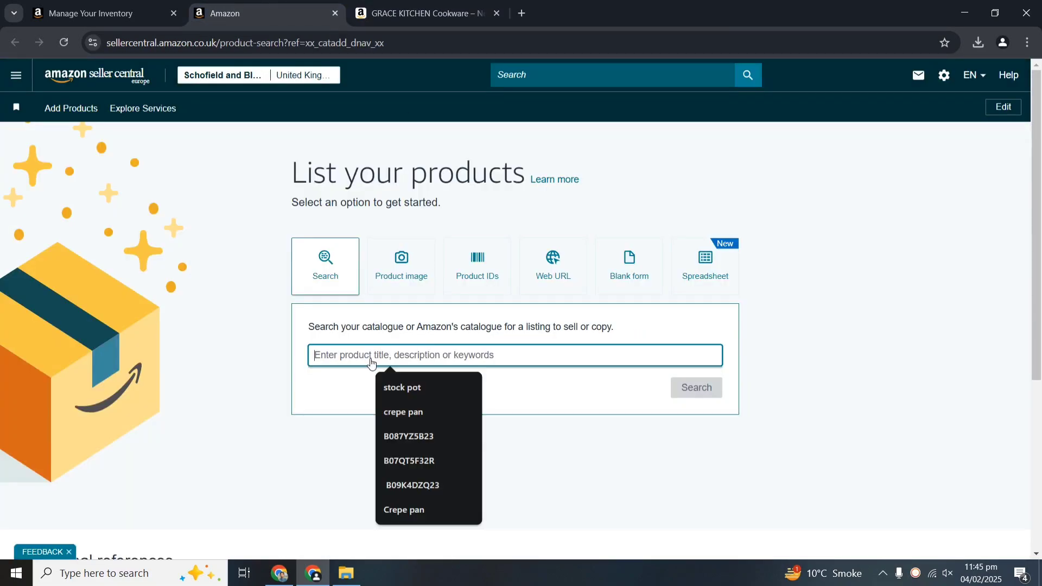
{"action": "type", "text": "chip pan"}
{"action": "key", "text": "Return"}
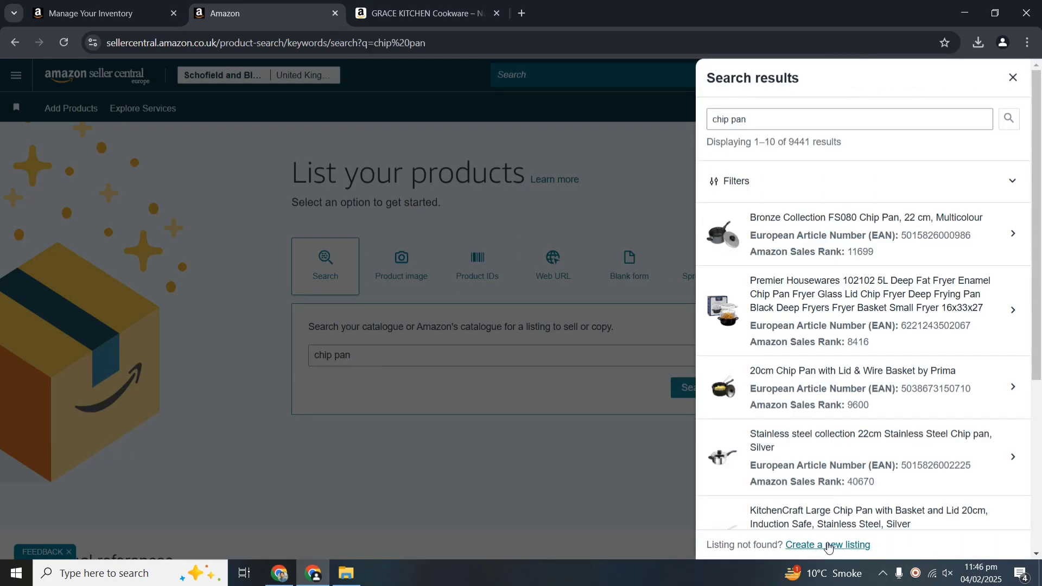
{"action": "left_click", "coordinate": [828, 544]}
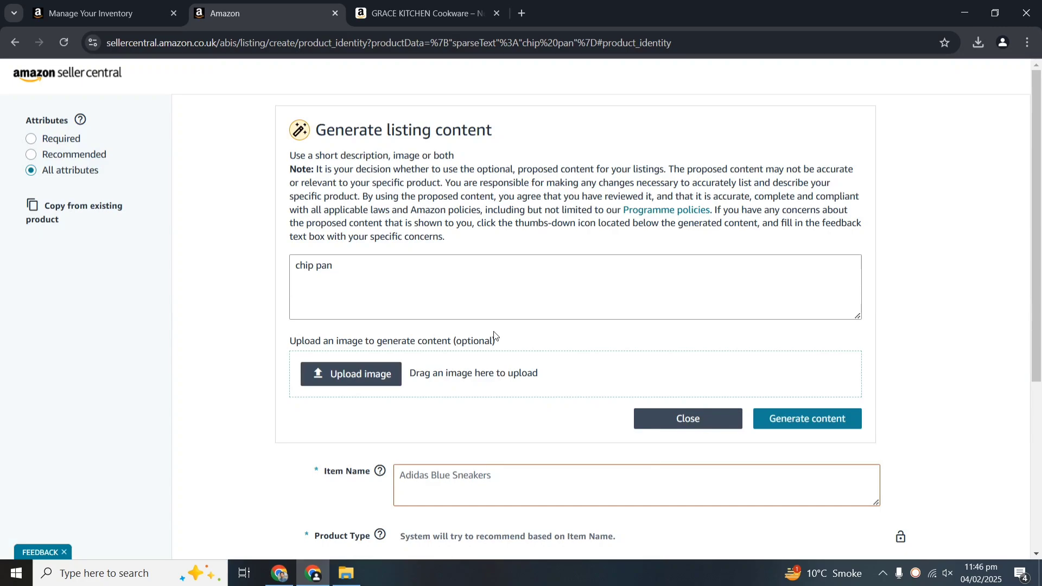
{"action": "scroll", "coordinate": [494, 335], "scroll_direction": "down", "scroll_amount": 2}
{"action": "scroll", "coordinate": [493, 336], "scroll_direction": "up", "scroll_amount": 1}
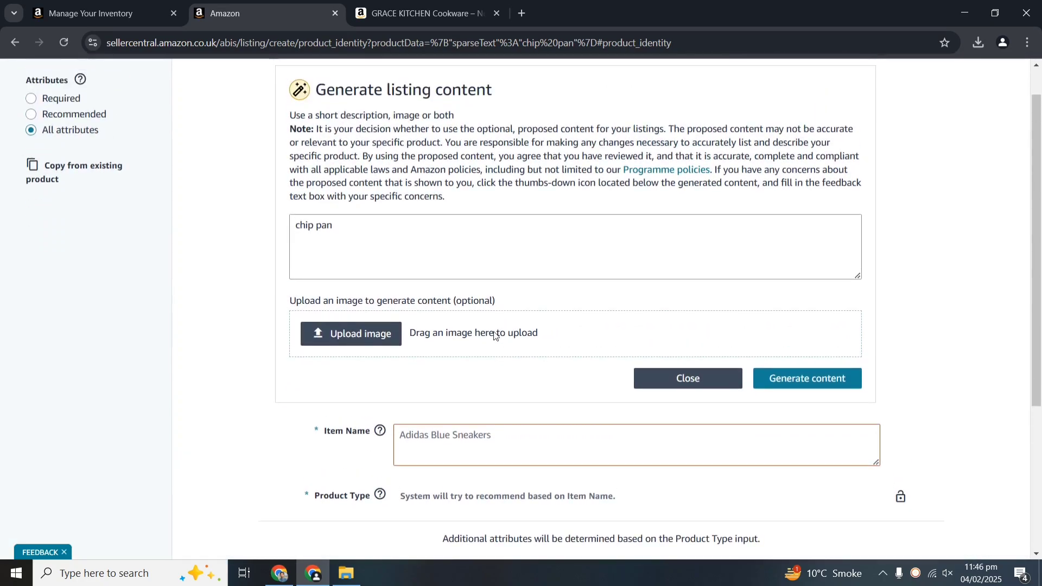
{"action": "scroll", "coordinate": [495, 334], "scroll_direction": "down", "scroll_amount": 1}
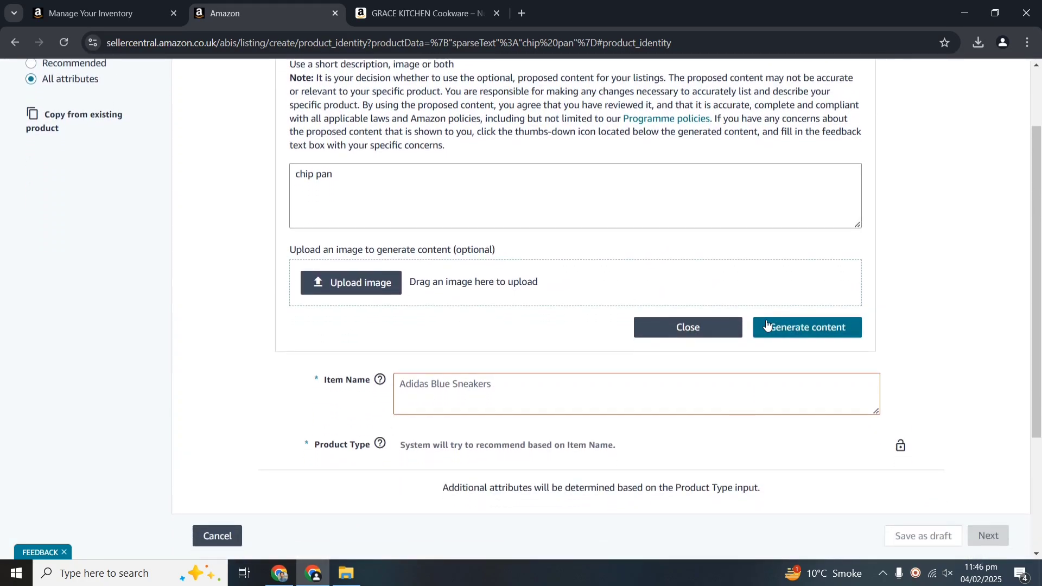
{"action": "left_click", "coordinate": [733, 328]}
{"action": "scroll", "coordinate": [564, 287], "scroll_direction": "up", "scroll_amount": 1}
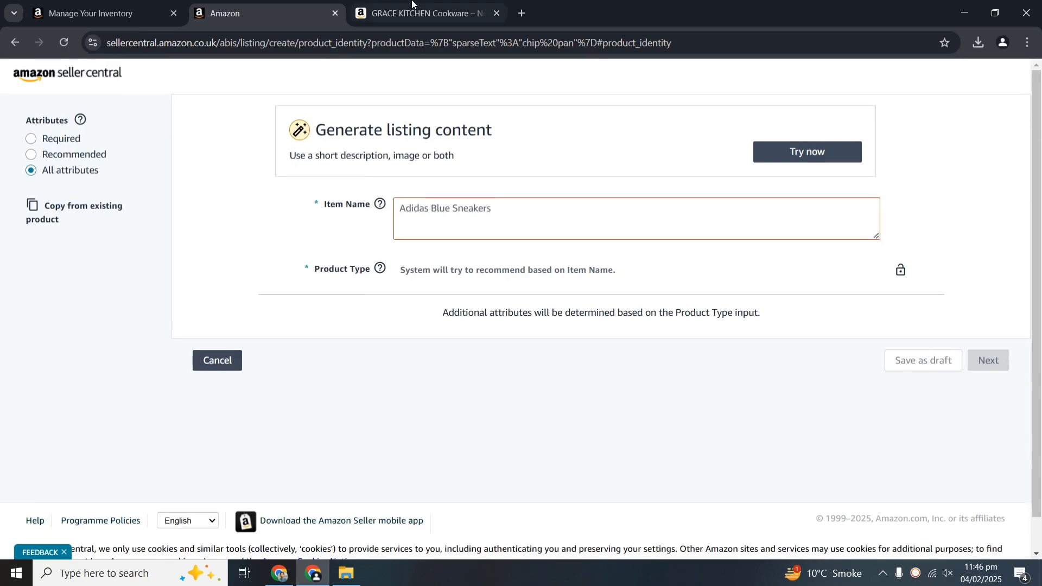
Step: Paste the GRACE KITCHEN chip pan title into Item Name, deleting ' 22cm' from it
{"action": "left_click", "coordinate": [436, 4]}
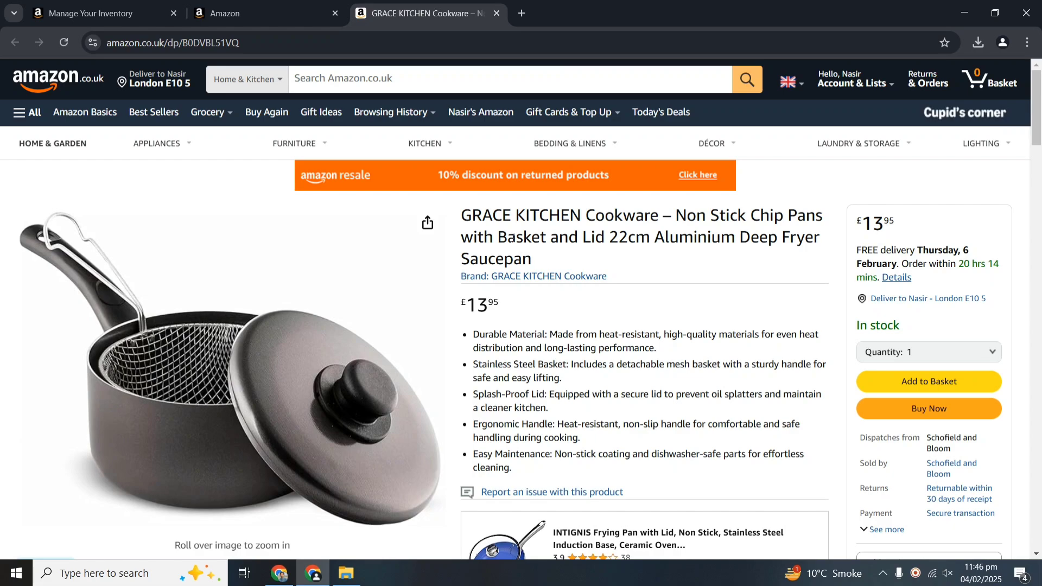
{"action": "left_click_drag", "start_coordinate": [462, 214], "coordinate": [533, 256]}
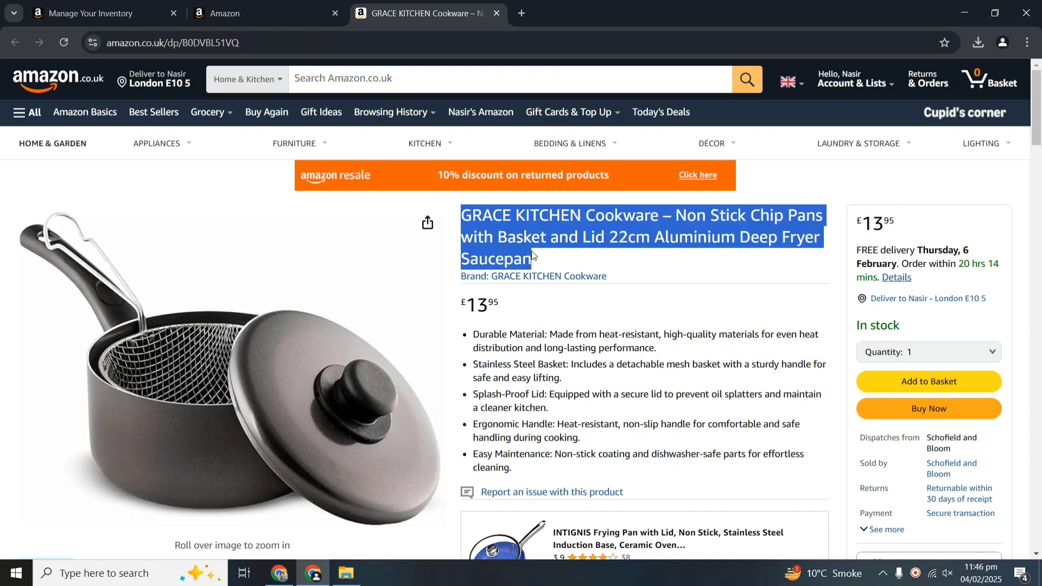
{"action": "key", "text": "ctrl+c"}
{"action": "key", "text": "ctrl+shift+Tab"}
{"action": "left_click", "coordinate": [458, 217]}
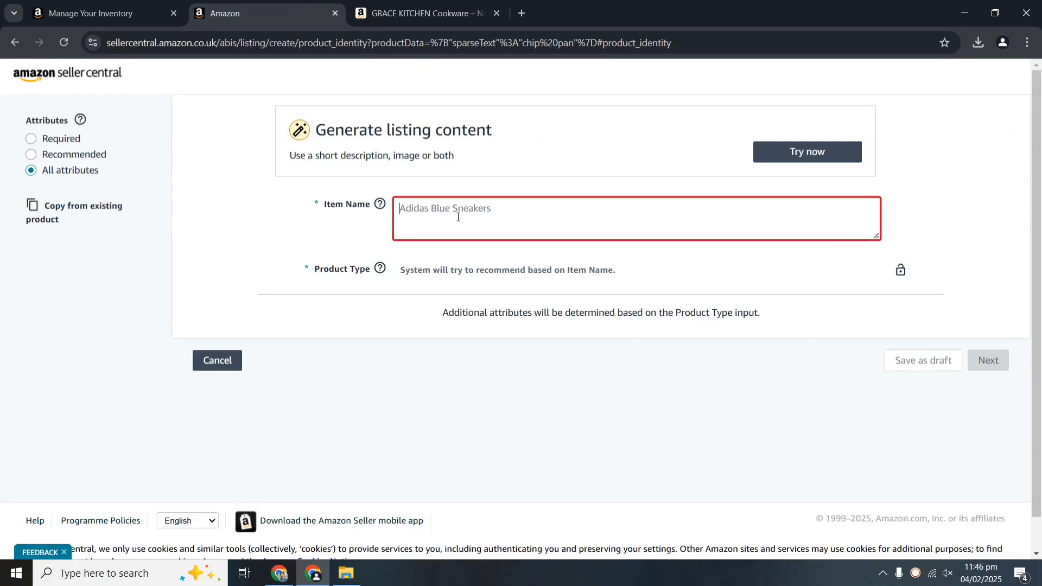
{"action": "key", "text": "ctrl+v"}
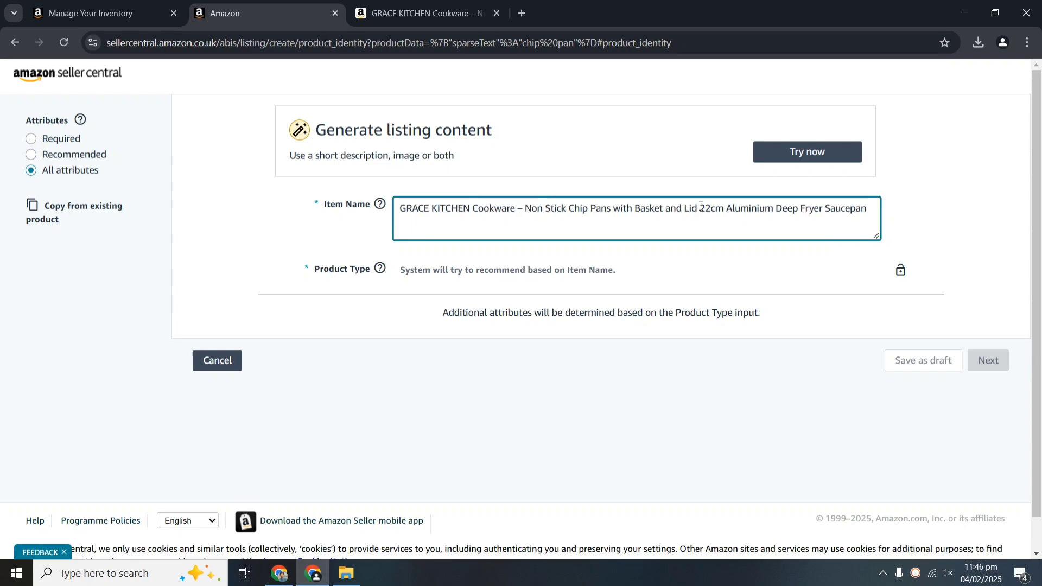
{"action": "left_click_drag", "start_coordinate": [700, 208], "coordinate": [723, 208]}
{"action": "key", "text": "BackSpace"}
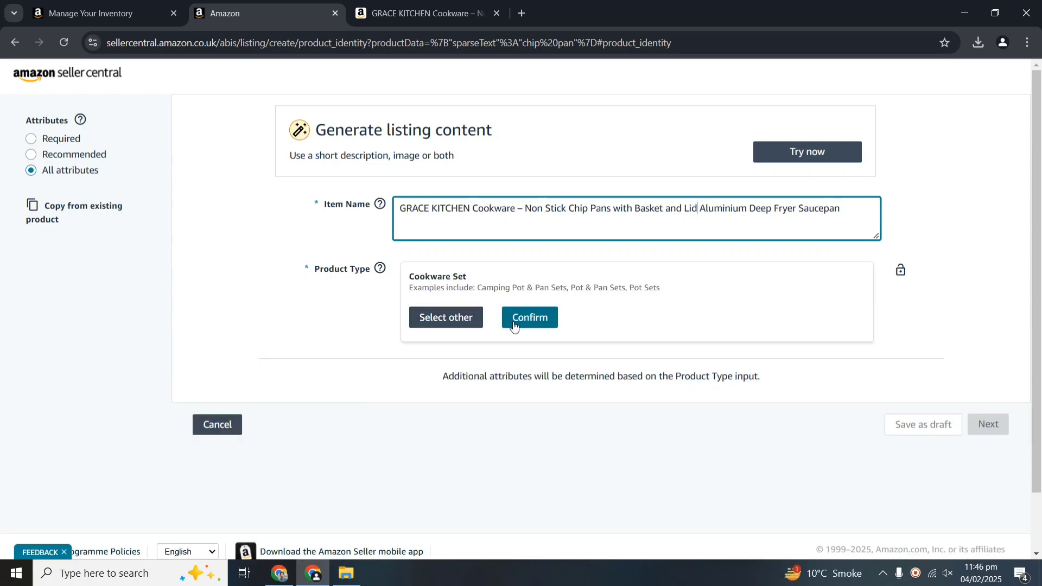
Step: Replace the Cooking Pot product type with KITCHEN, found by searching 'cookware'
{"action": "left_click", "coordinate": [638, 325]}
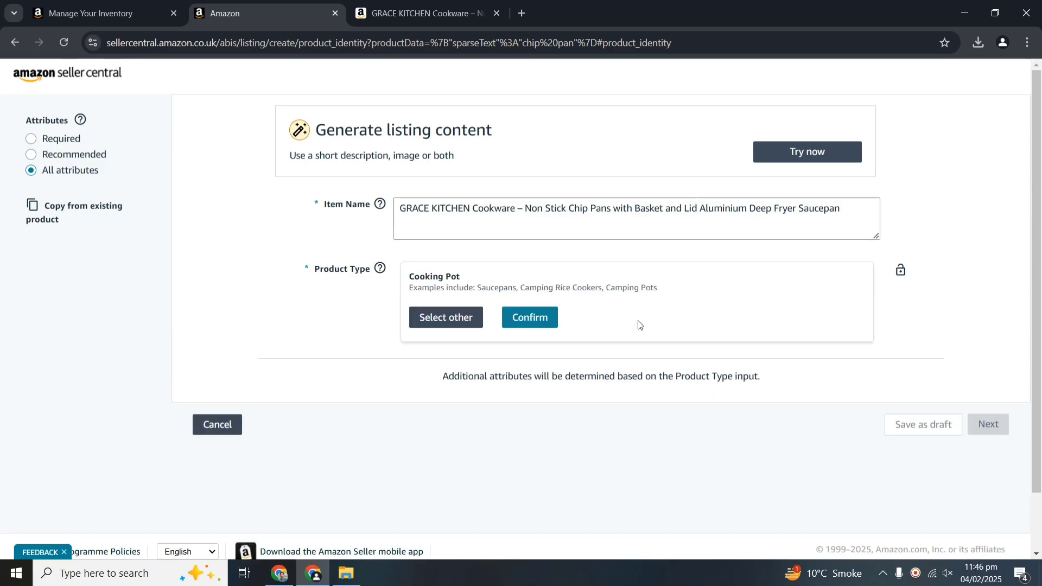
{"action": "left_click", "coordinate": [466, 319]}
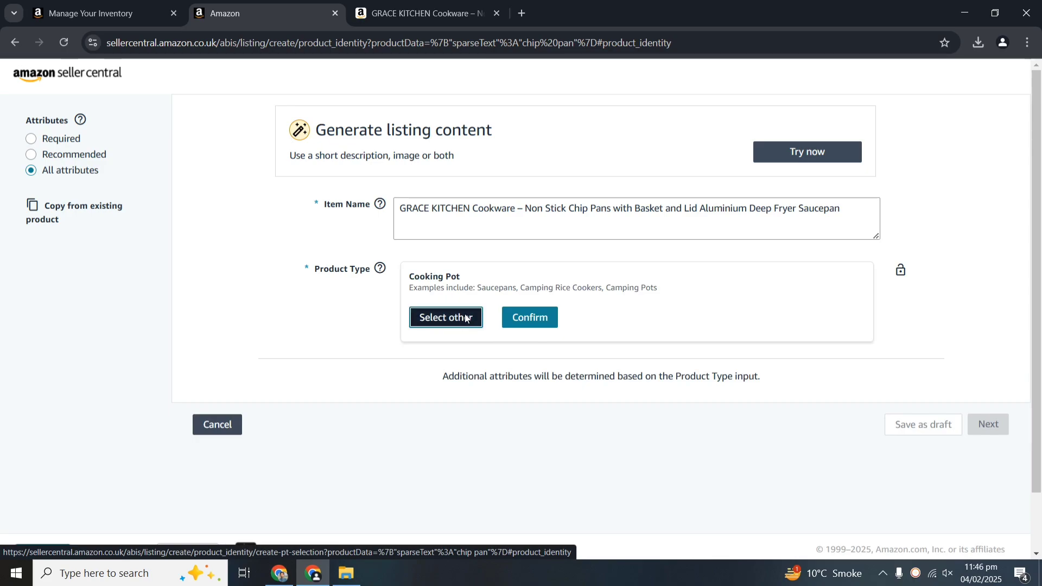
{"action": "left_click", "coordinate": [327, 288]}
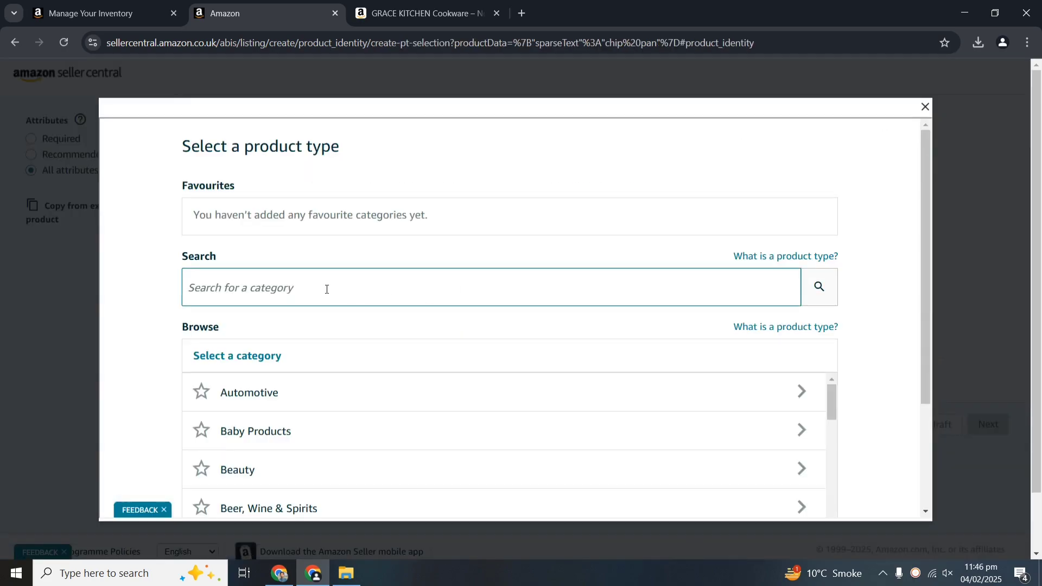
{"action": "type", "text": "c"}
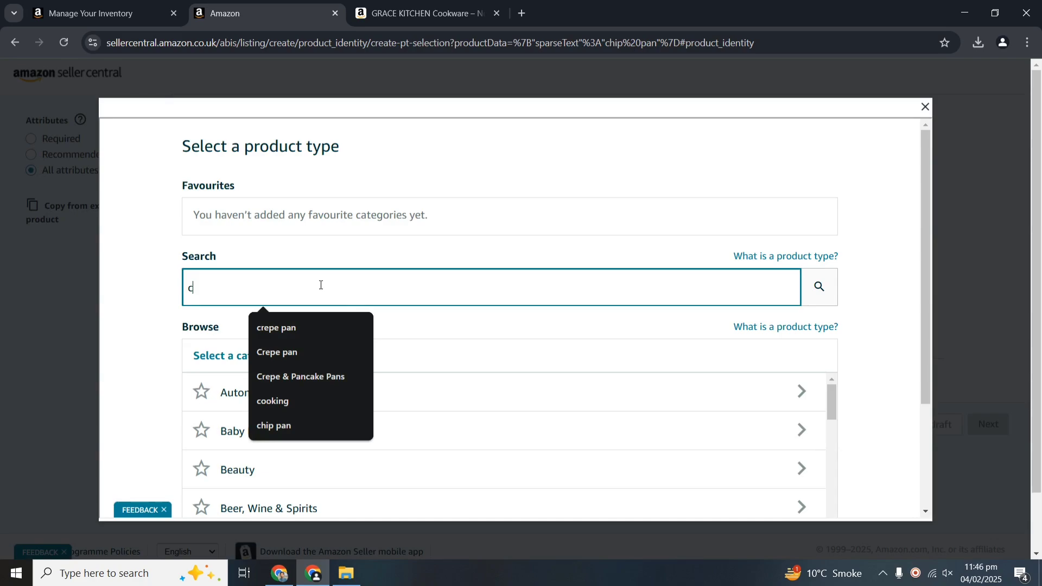
{"action": "type", "text": "ookware"}
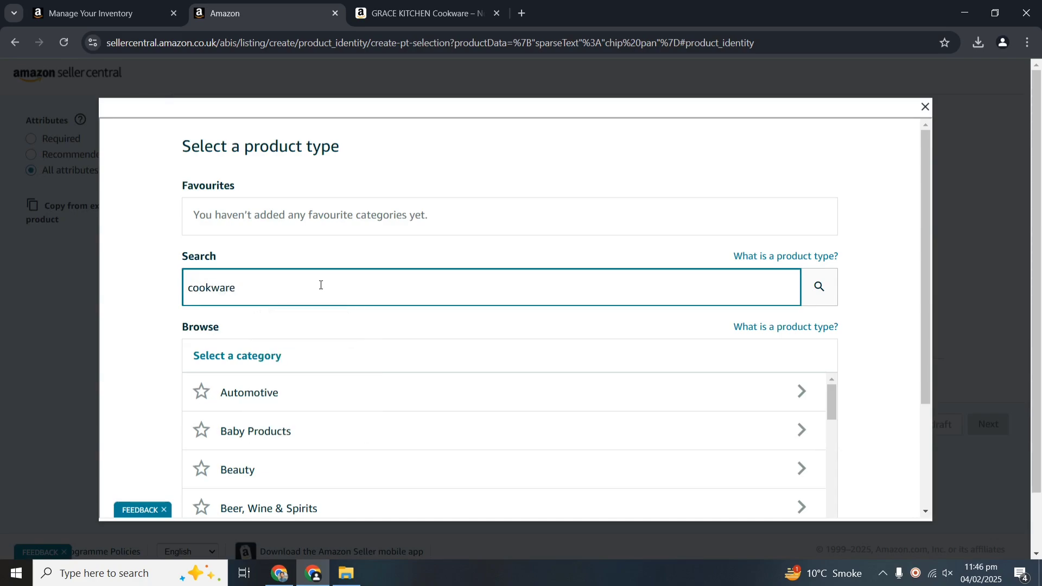
{"action": "key", "text": "Return"}
{"action": "scroll", "coordinate": [319, 284], "scroll_direction": "down", "scroll_amount": 1}
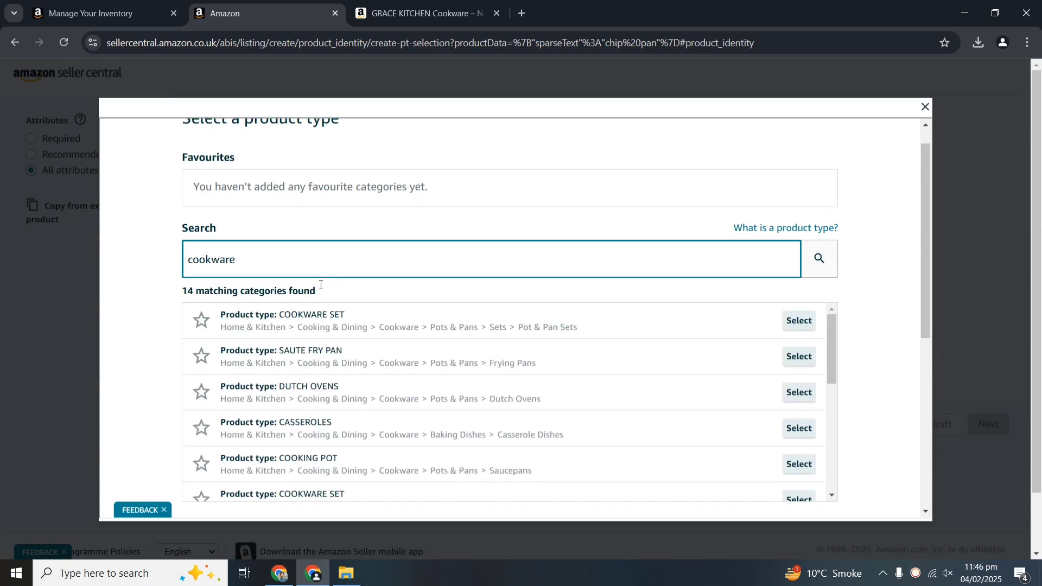
{"action": "left_click", "coordinate": [326, 305]}
{"action": "left_click", "coordinate": [799, 453]}
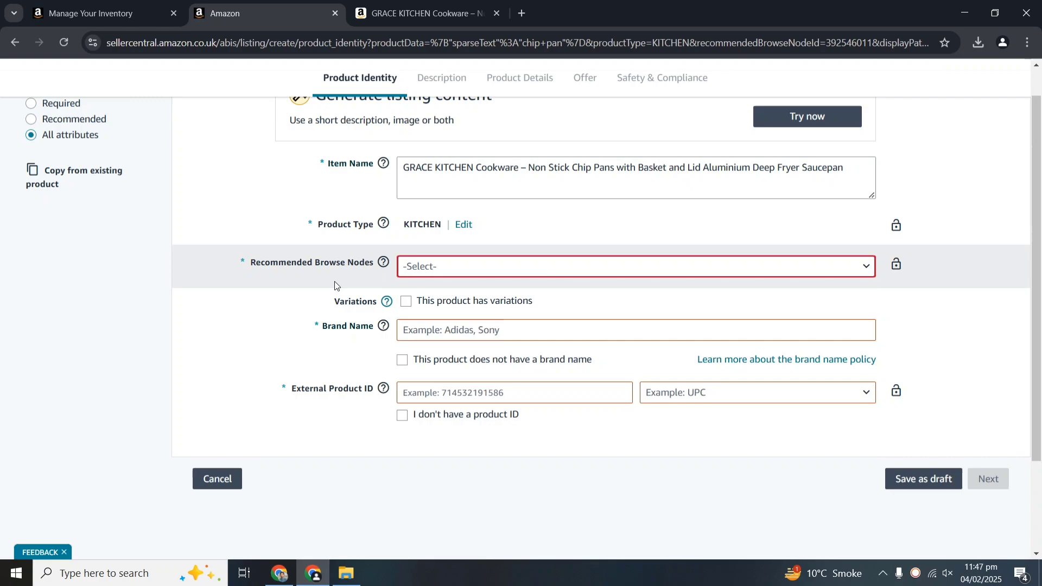
Step: Enable Size variations, set brand GRACE KITCHEN Cookware, and advance to the Description step
{"action": "left_click", "coordinate": [405, 301]}
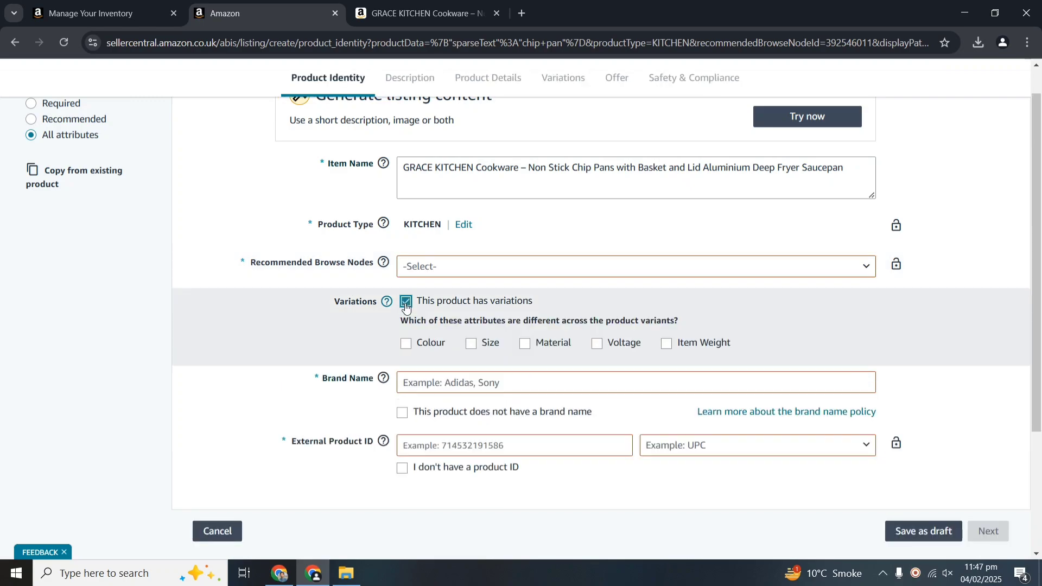
{"action": "left_click", "coordinate": [472, 349]}
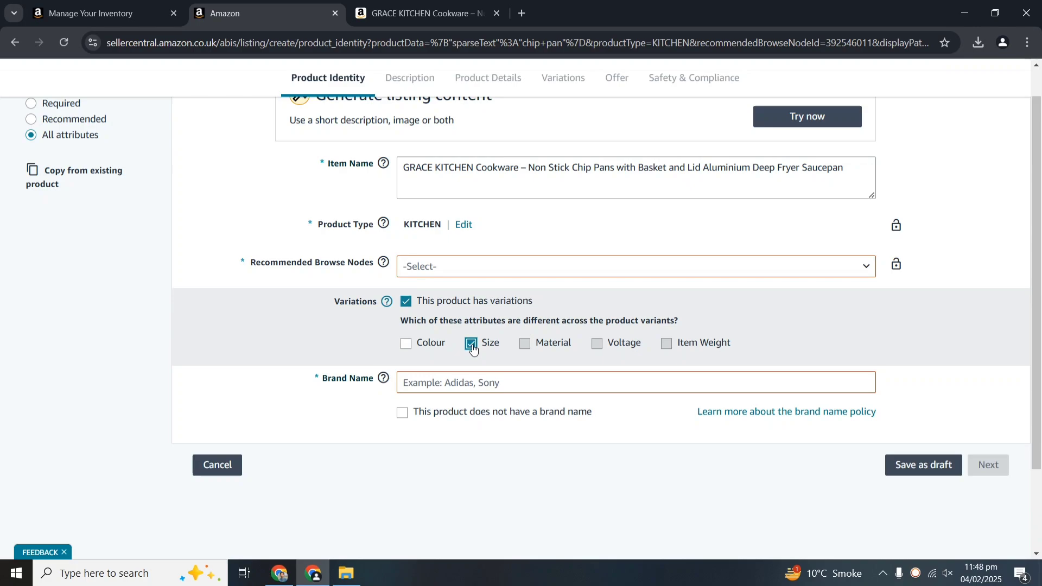
{"action": "left_click", "coordinate": [432, 386]}
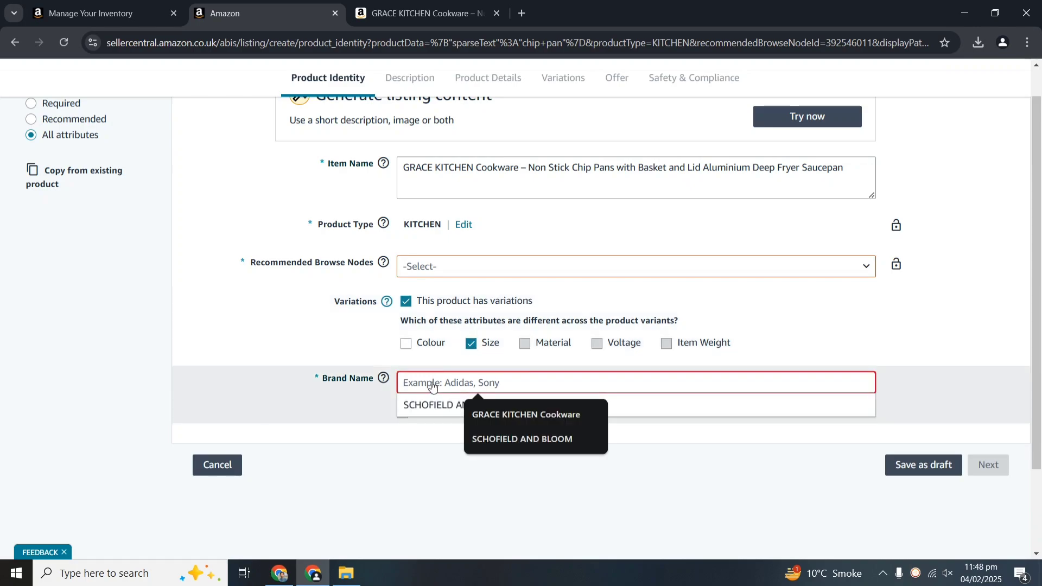
{"action": "left_click", "coordinate": [501, 414]}
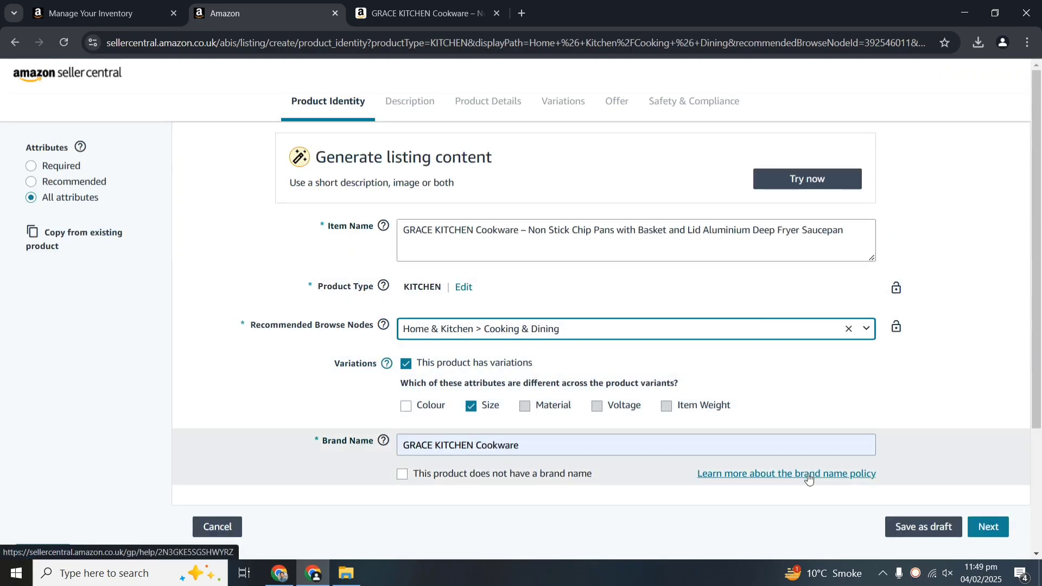
{"action": "left_click", "coordinate": [981, 527]}
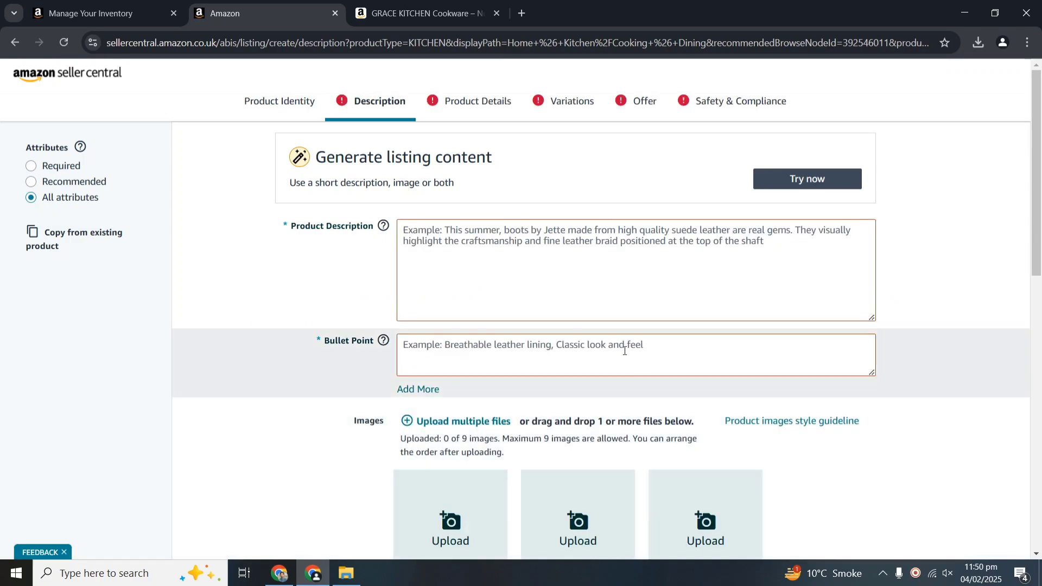
{"action": "scroll", "coordinate": [625, 354], "scroll_direction": "down", "scroll_amount": 1}
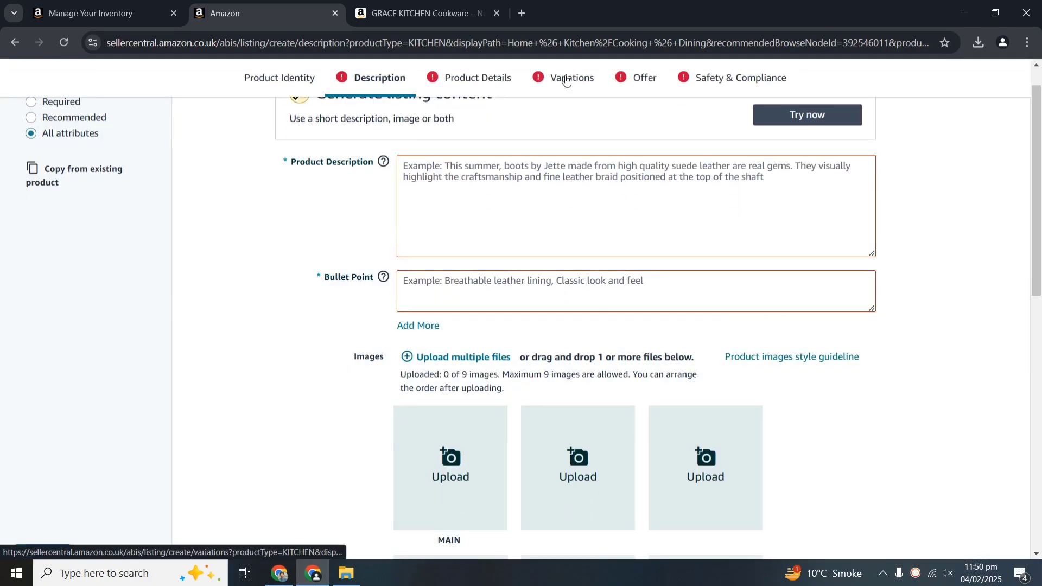
{"action": "left_click", "coordinate": [565, 78]}
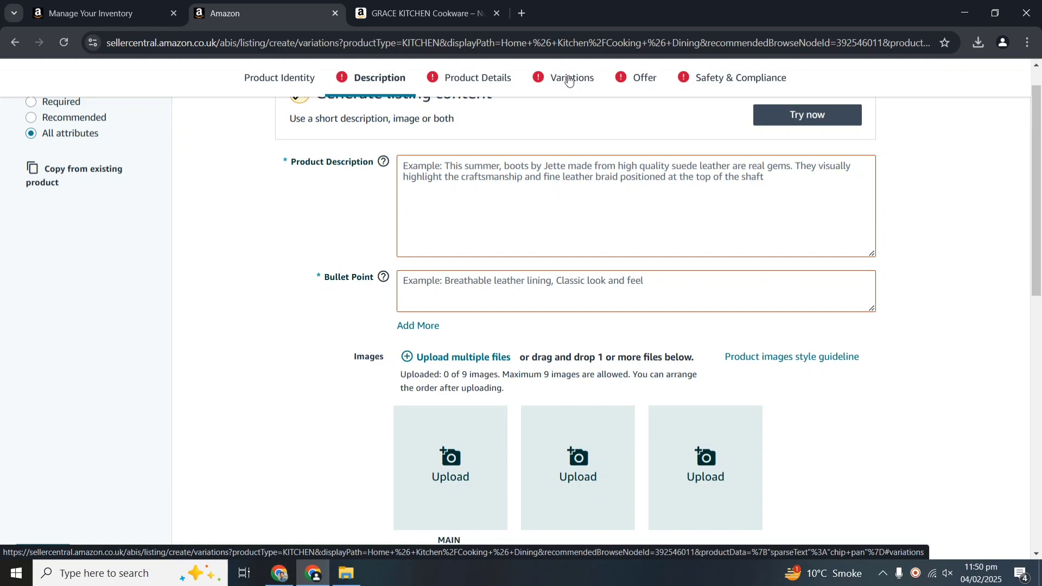
Step: Add 20cm and 22cm as Size variation values, checking the existing 22cm product page
{"action": "left_click", "coordinate": [568, 79]}
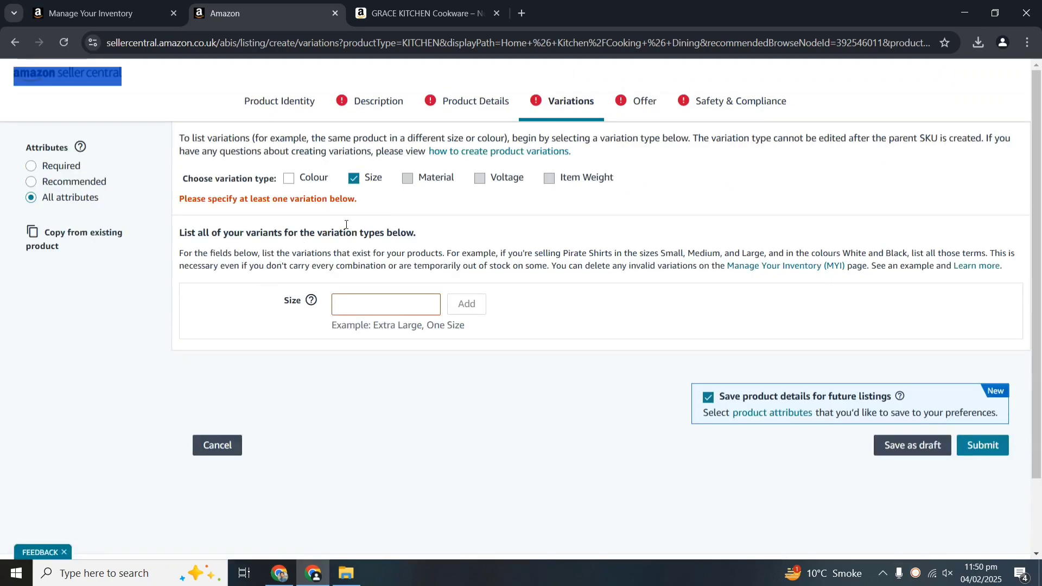
{"action": "left_click", "coordinate": [365, 303]}
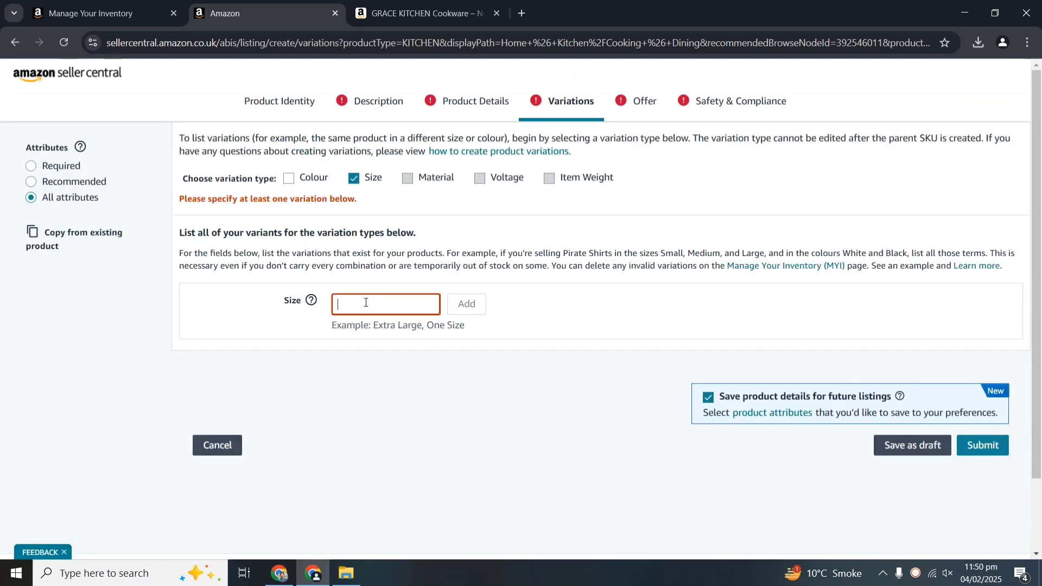
{"action": "type", "text": "20cm"}
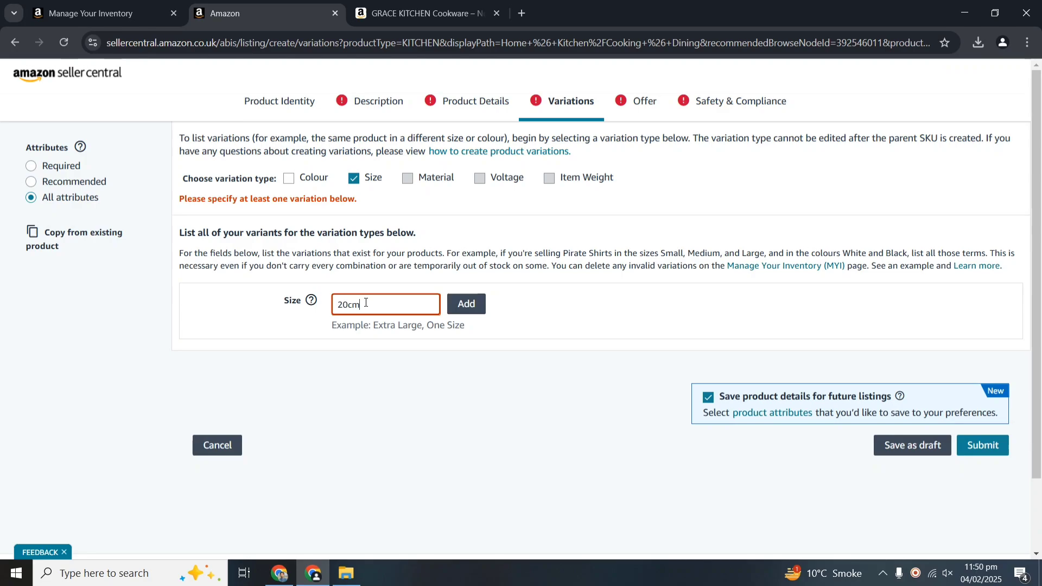
{"action": "left_click", "coordinate": [403, 4]}
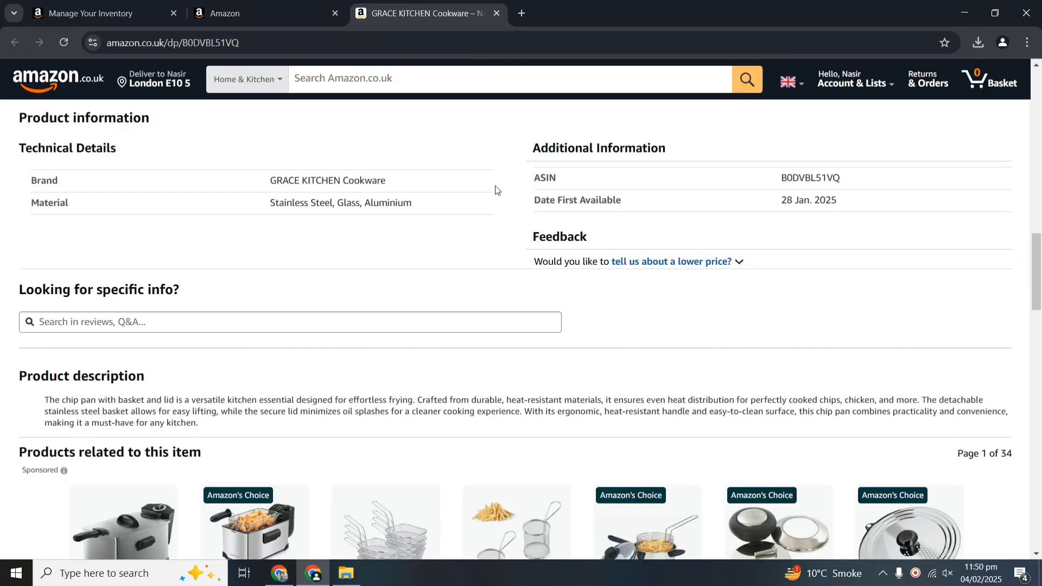
{"action": "scroll", "coordinate": [495, 190], "scroll_direction": "up", "scroll_amount": 10}
{"action": "scroll", "coordinate": [495, 190], "scroll_direction": "up", "scroll_amount": 10}
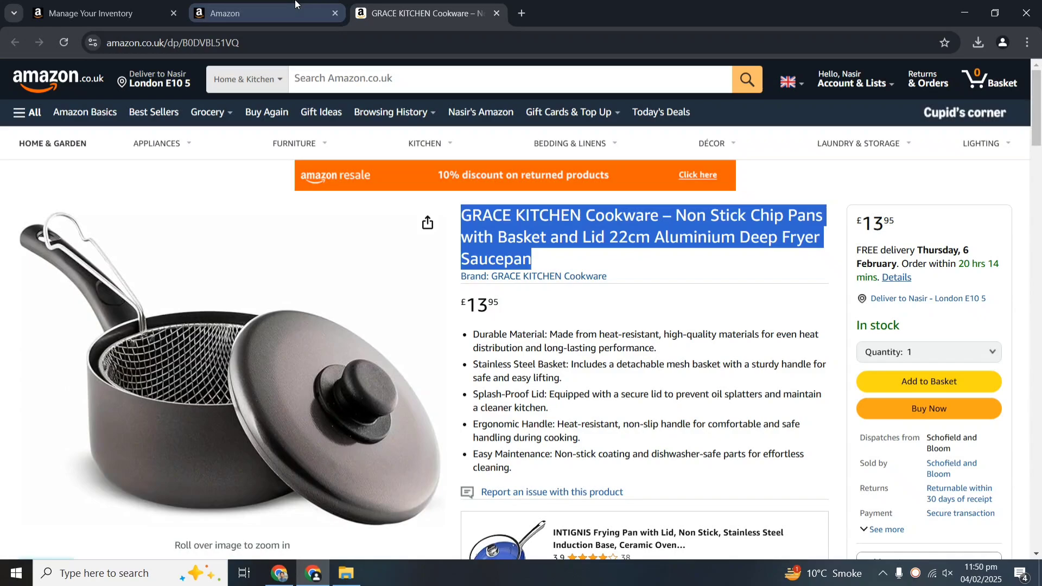
{"action": "left_click", "coordinate": [268, 13]}
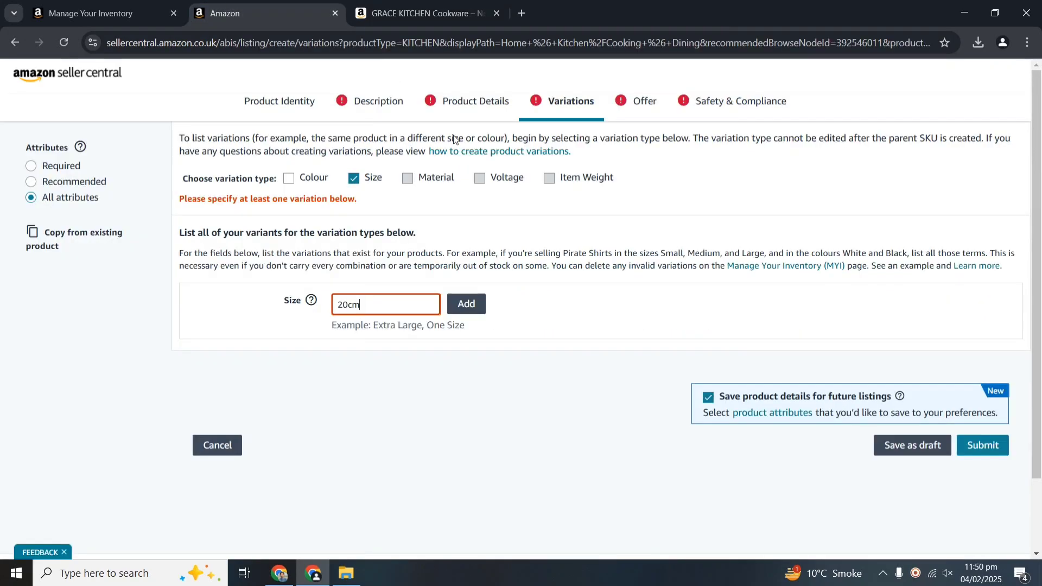
{"action": "left_click", "coordinate": [482, 307]}
{"action": "scroll", "coordinate": [481, 302], "scroll_direction": "down", "scroll_amount": 2}
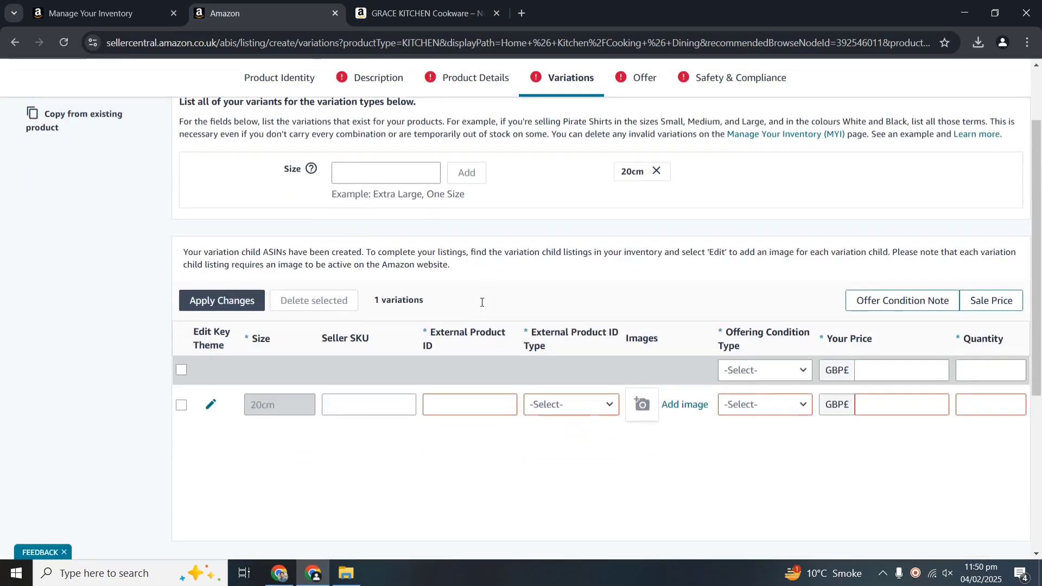
{"action": "left_click", "coordinate": [401, 170]}
{"action": "type", "text": "22"}
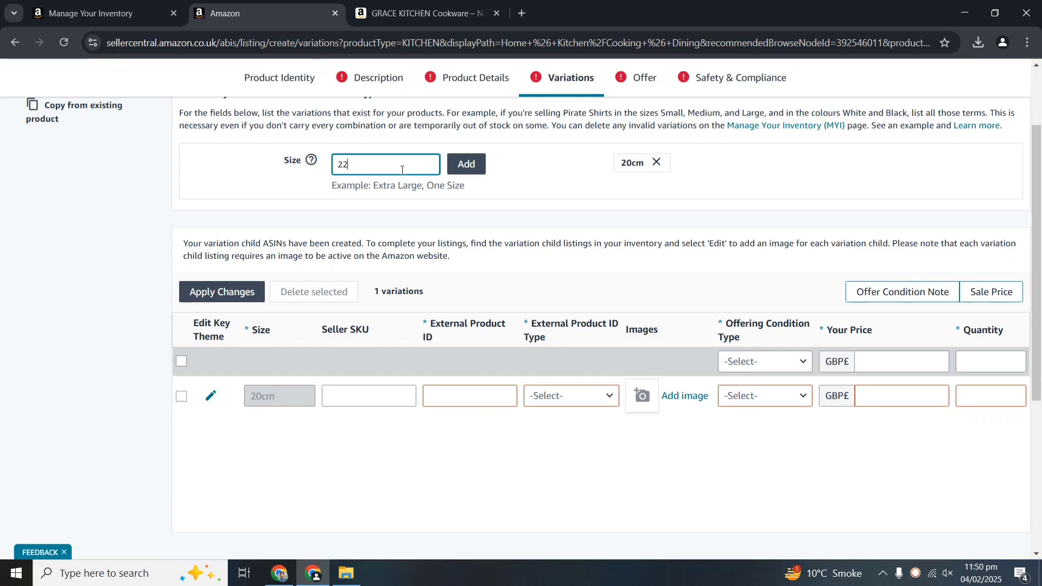
{"action": "type", "text": "cm"}
{"action": "left_click", "coordinate": [465, 163]}
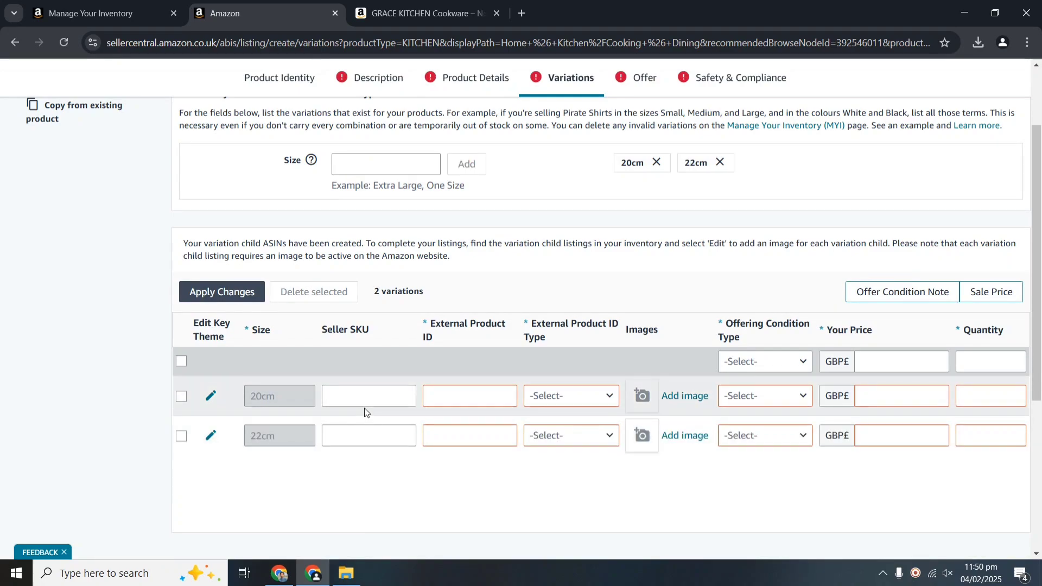
Step: Set External Product ID Type to ASIN for both the 20cm and 22cm rows
{"action": "left_click", "coordinate": [560, 398]}
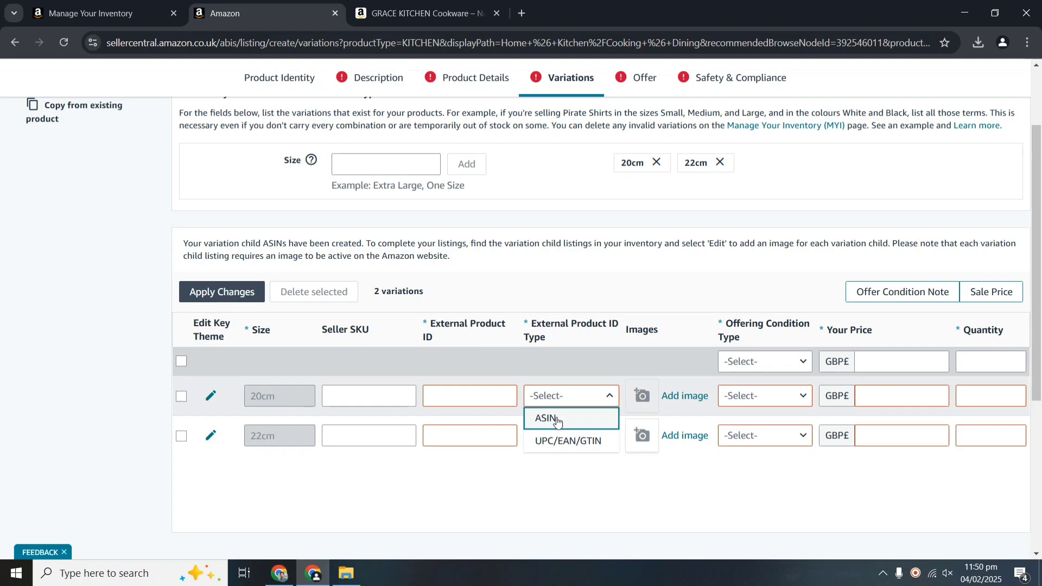
{"action": "left_click", "coordinate": [553, 419]}
{"action": "left_click", "coordinate": [569, 435]}
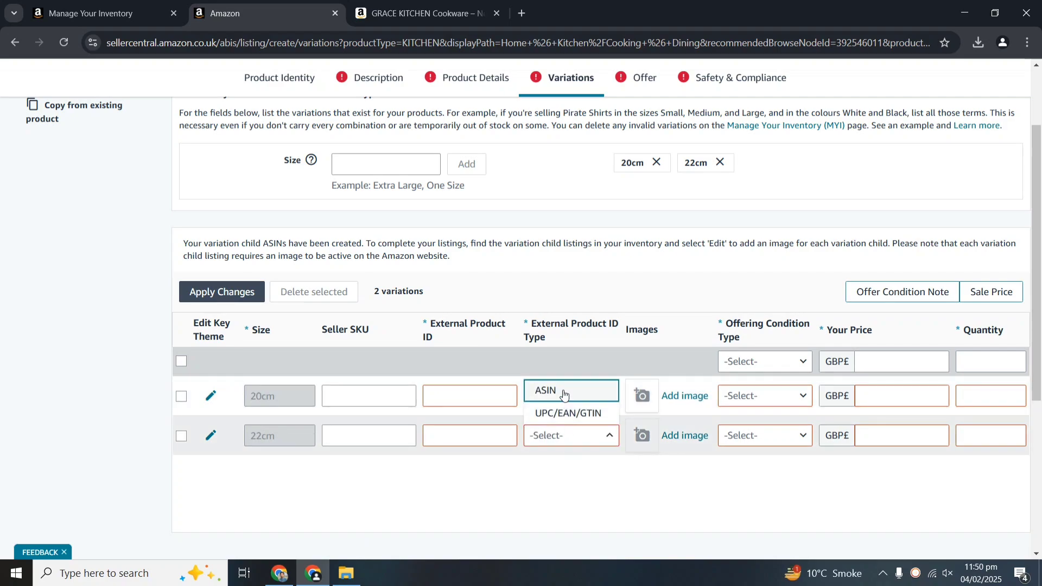
{"action": "left_click", "coordinate": [563, 395]}
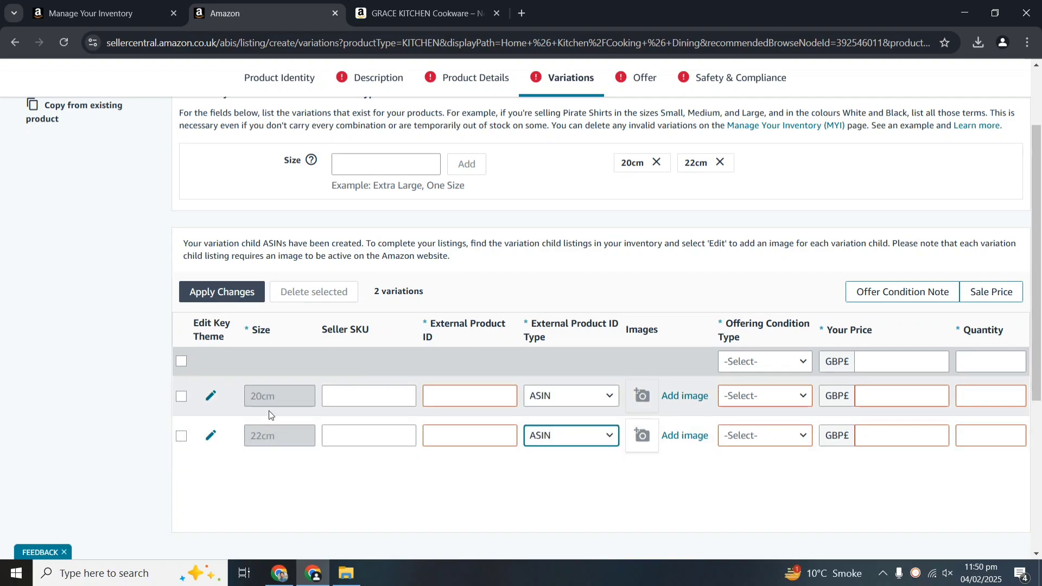
Step: Copy the 20cm pan's ASIN B0DVBMHY8F from inventory into its variation row
{"action": "left_click", "coordinate": [133, 9]}
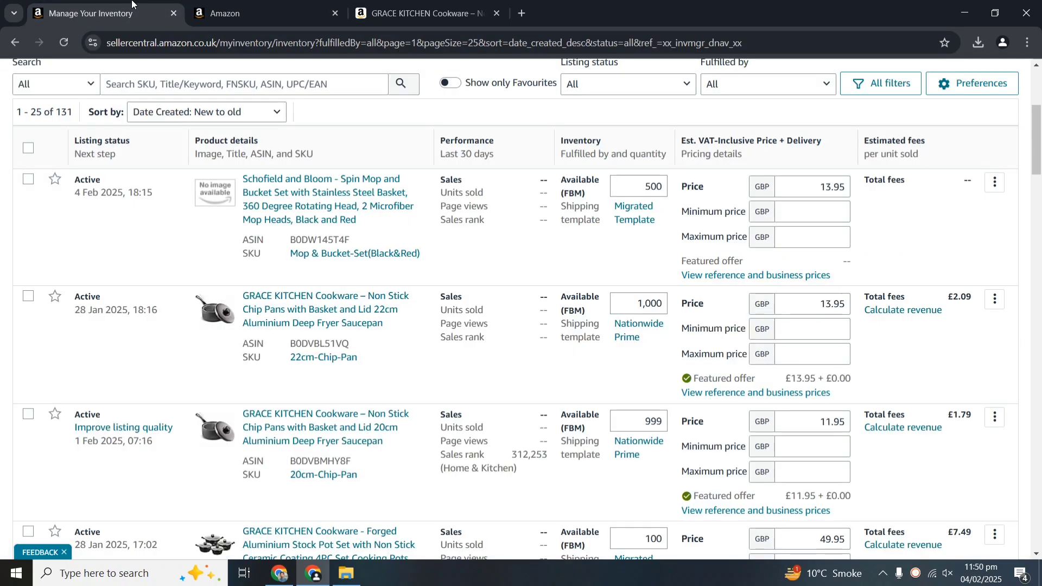
{"action": "left_click", "coordinate": [300, 459]}
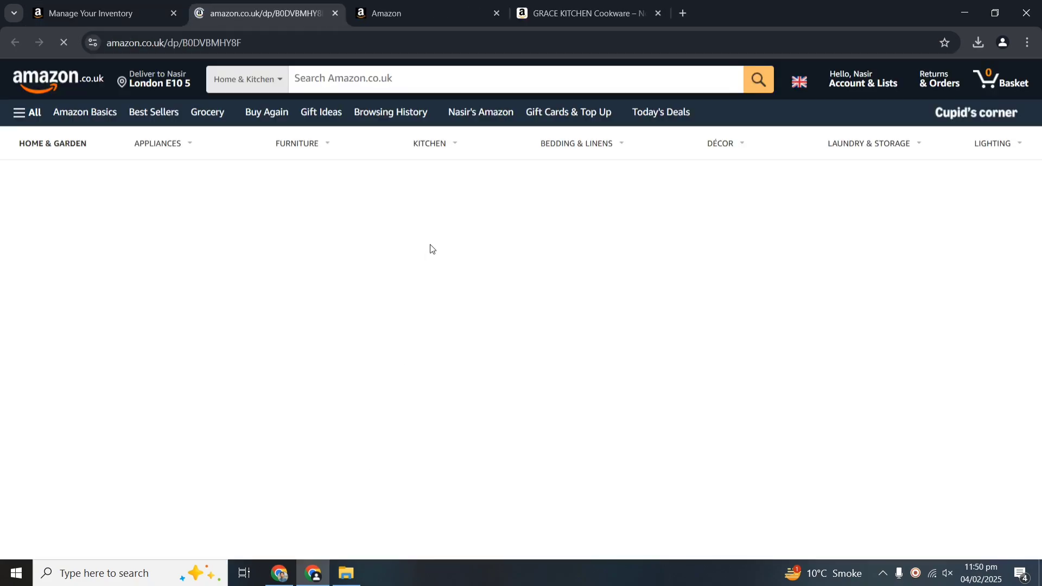
{"action": "left_click", "coordinate": [334, 13]}
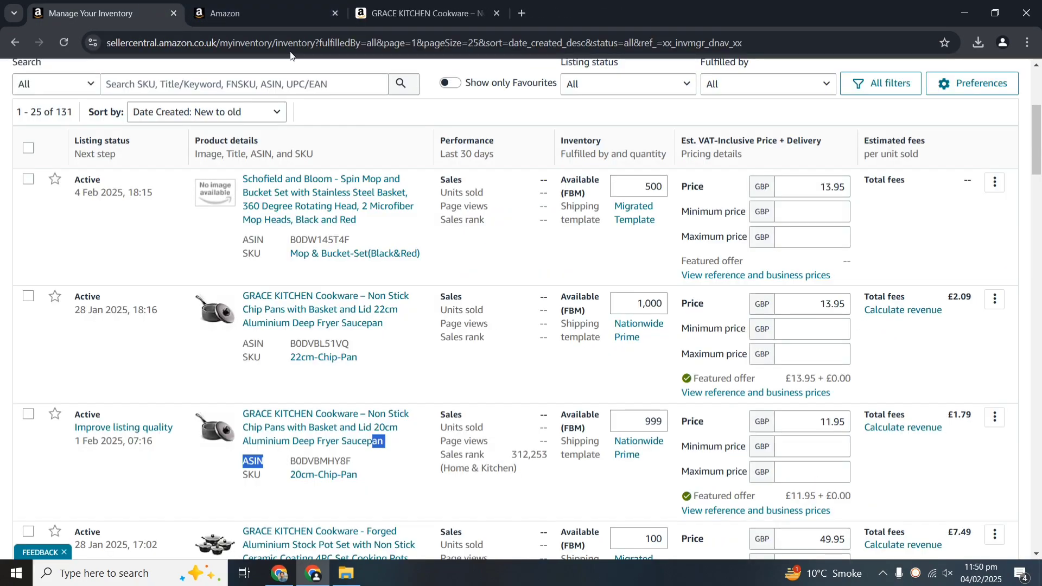
{"action": "left_click", "coordinate": [352, 487]}
{"action": "left_click_drag", "start_coordinate": [292, 461], "coordinate": [353, 464]}
{"action": "key", "text": "ctrl+c"}
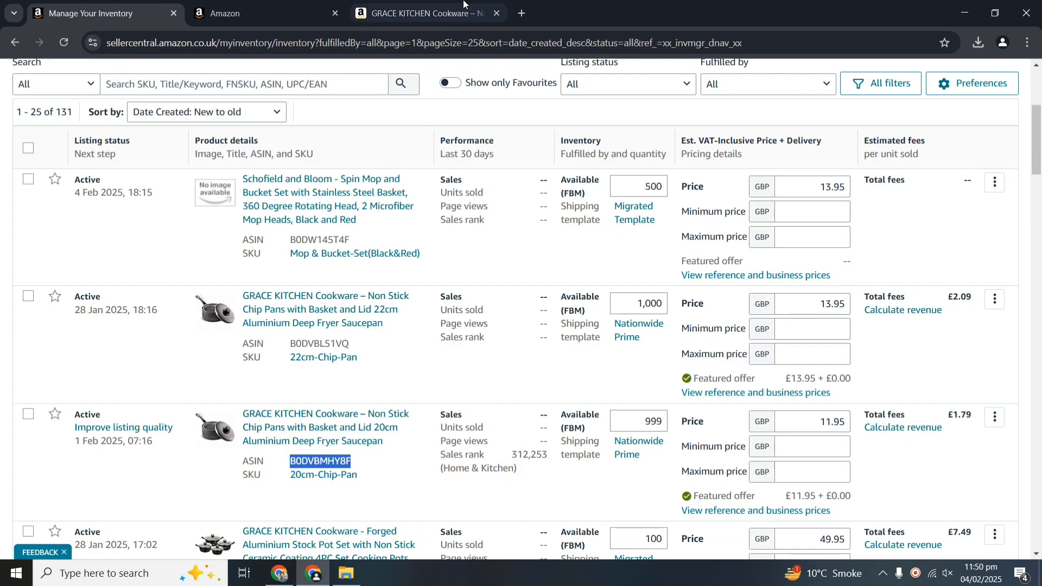
{"action": "left_click", "coordinate": [423, 13]}
{"action": "key", "text": "ctrl+shift+Tab"}
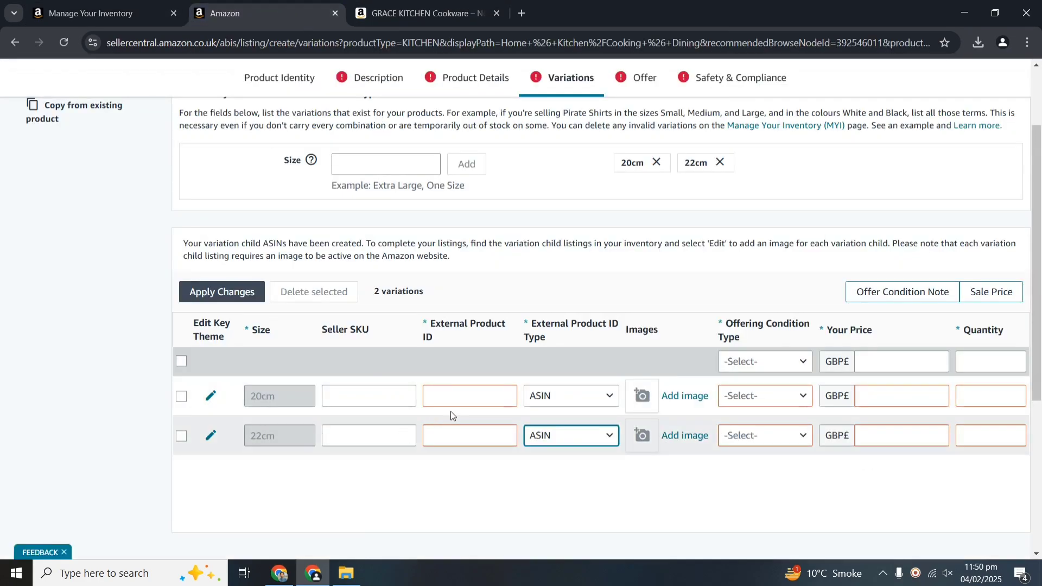
{"action": "left_click", "coordinate": [465, 396]}
{"action": "key", "text": "ctrl+v"}
Step: Copy the 22cm pan's ASIN B0DVBL51VQ from inventory into its variation row
{"action": "left_click", "coordinate": [120, 4]}
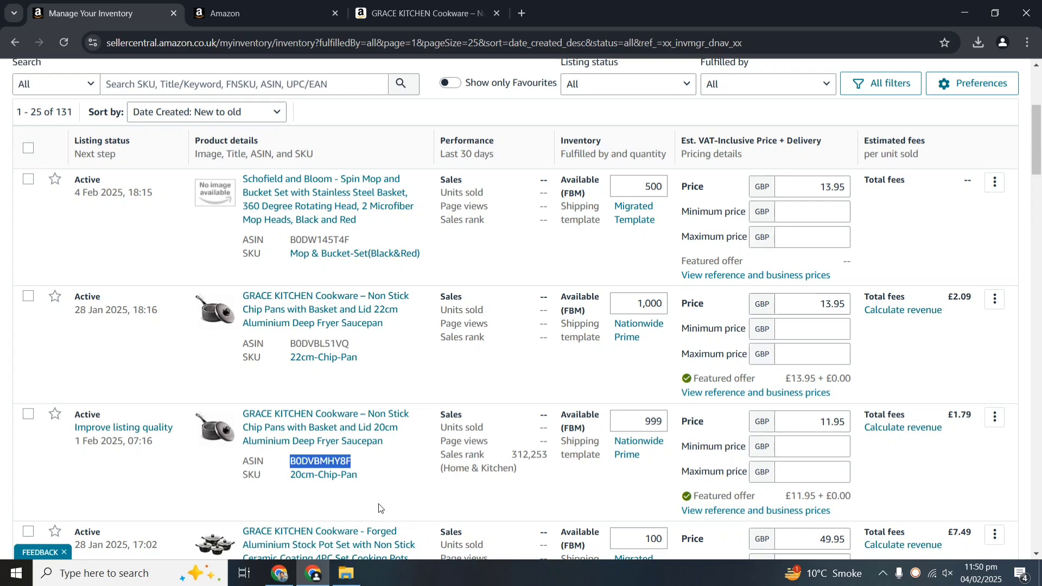
{"action": "left_click_drag", "start_coordinate": [291, 343], "coordinate": [350, 346]}
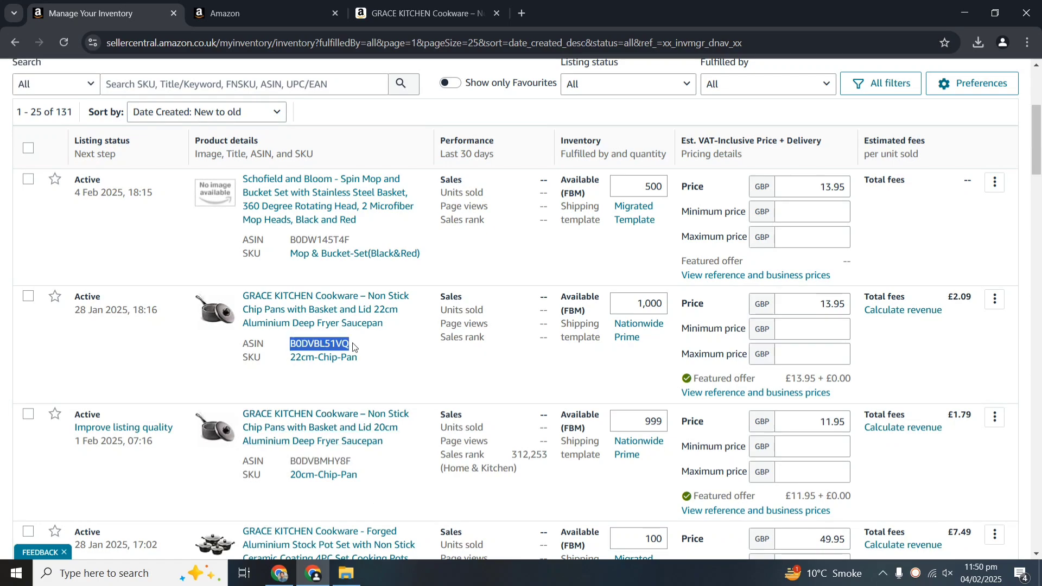
{"action": "key", "text": "ctrl+c"}
{"action": "left_click", "coordinate": [244, 13]}
{"action": "left_click", "coordinate": [489, 437]}
{"action": "key", "text": "ctrl+v"}
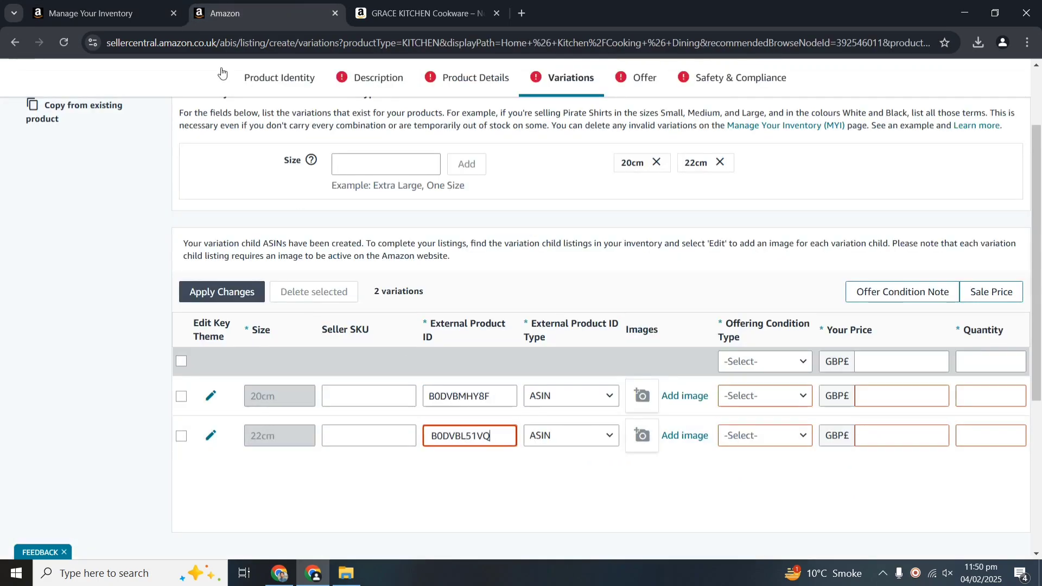
Step: Fill in SKUs 20cm-Chip-Pan and 22cm-Chip-Pan, copied from inventory, in their rows
{"action": "left_click", "coordinate": [114, 12]}
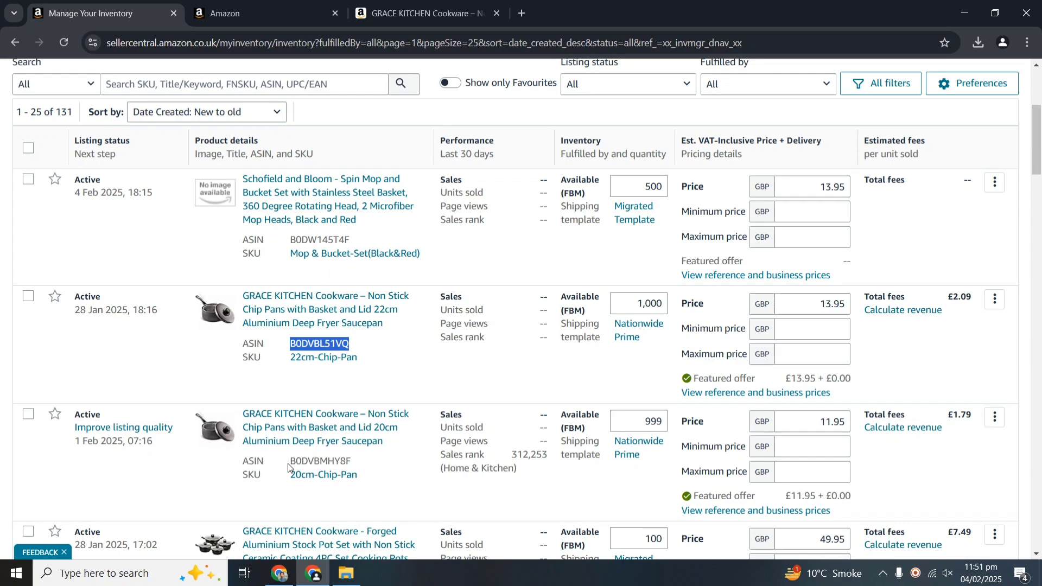
{"action": "left_click_drag", "start_coordinate": [291, 475], "coordinate": [371, 480]}
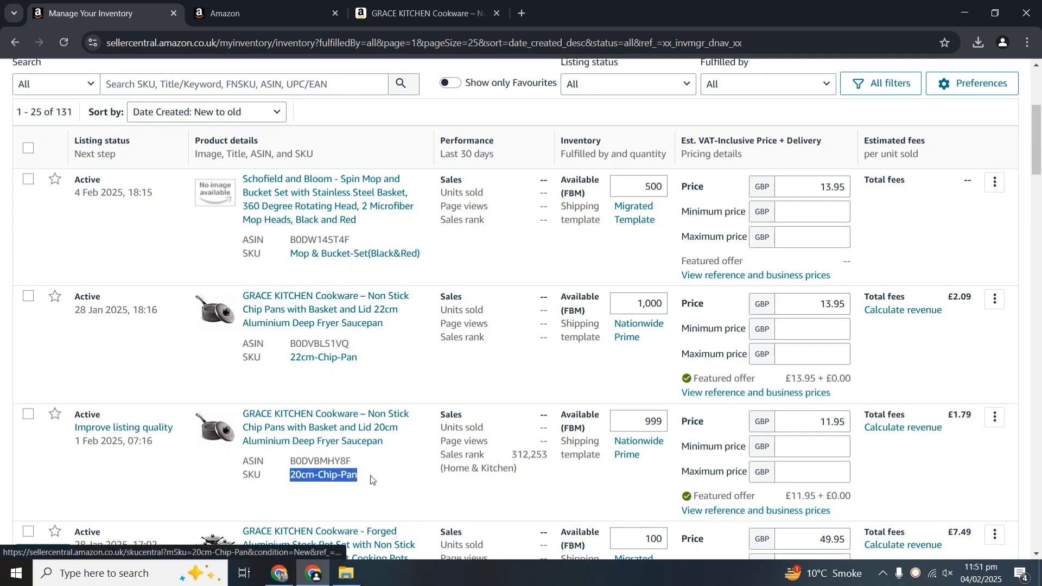
{"action": "left_click", "coordinate": [245, 13]}
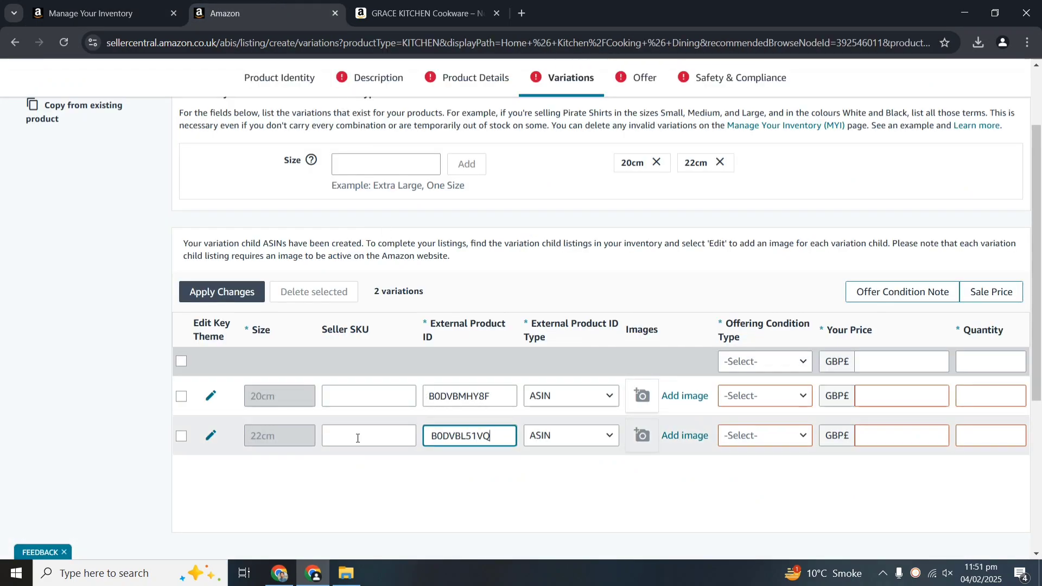
{"action": "left_click", "coordinate": [358, 397]}
{"action": "key", "text": "ctrl+v"}
{"action": "left_click", "coordinate": [162, 10]}
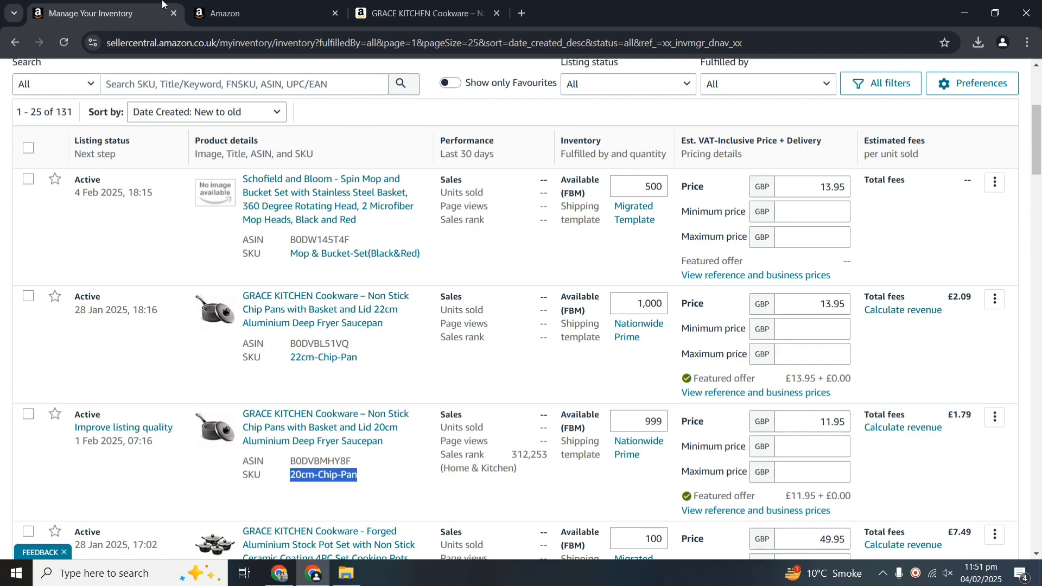
{"action": "left_click_drag", "start_coordinate": [289, 359], "coordinate": [379, 360]}
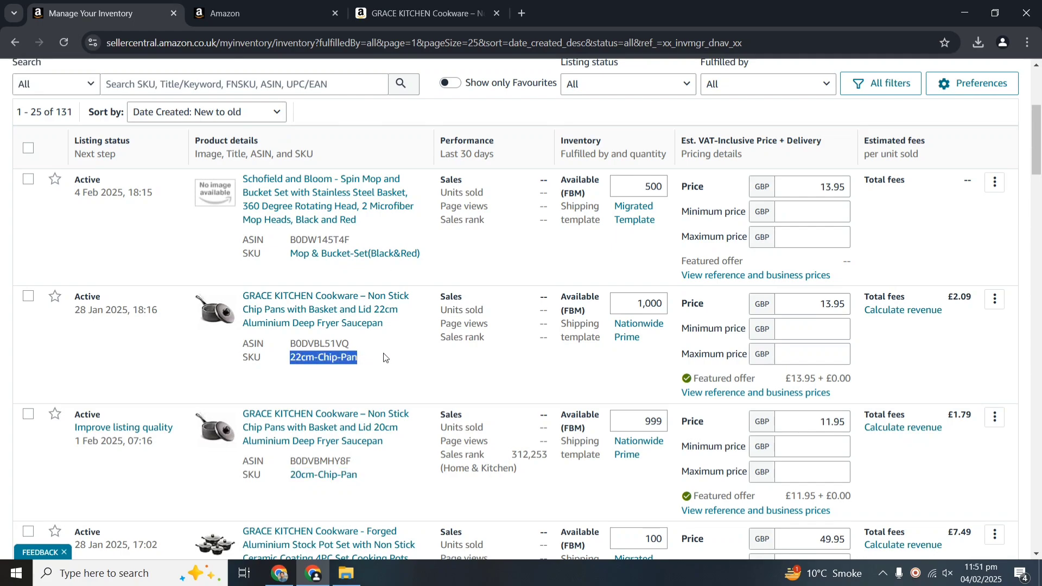
{"action": "left_click", "coordinate": [244, 13]}
{"action": "left_click", "coordinate": [394, 435]}
{"action": "key", "text": "ctrl+v"}
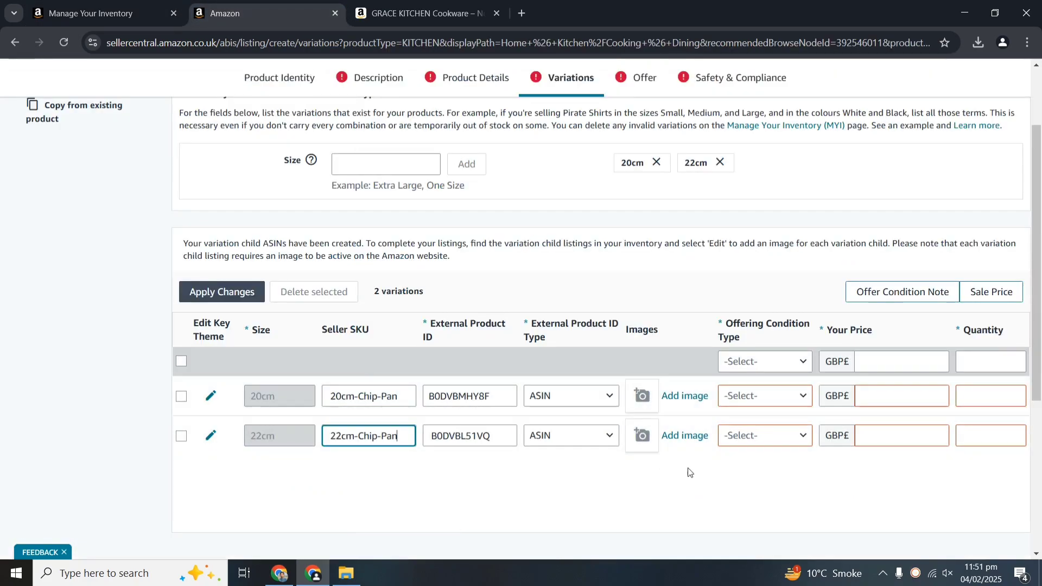
Step: Set the condition to New for both the 20cm and 22cm variation rows
{"action": "left_click", "coordinate": [760, 396]}
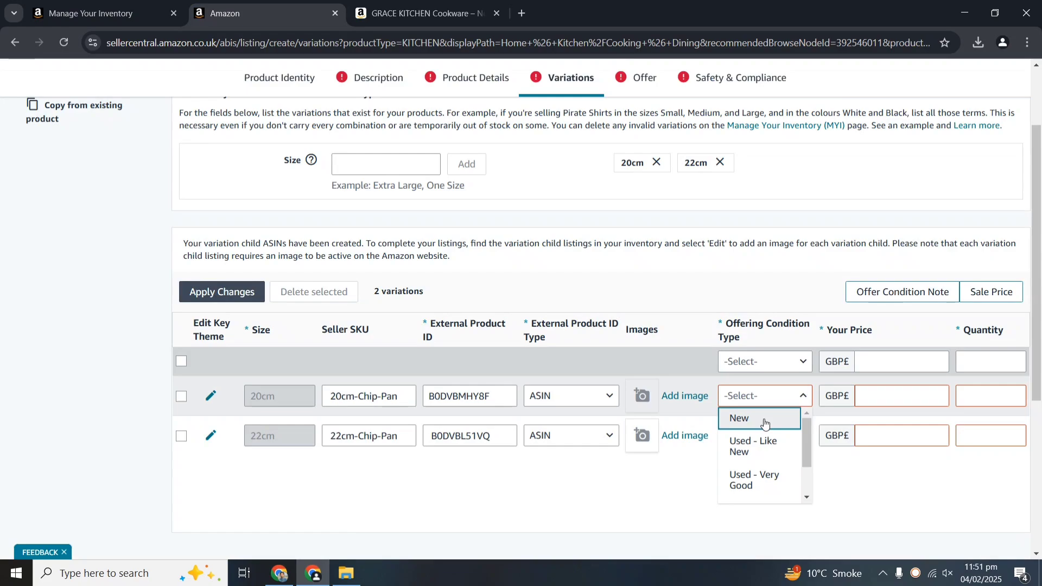
{"action": "left_click", "coordinate": [765, 419]}
{"action": "left_click", "coordinate": [790, 436]}
{"action": "left_click", "coordinate": [774, 378]}
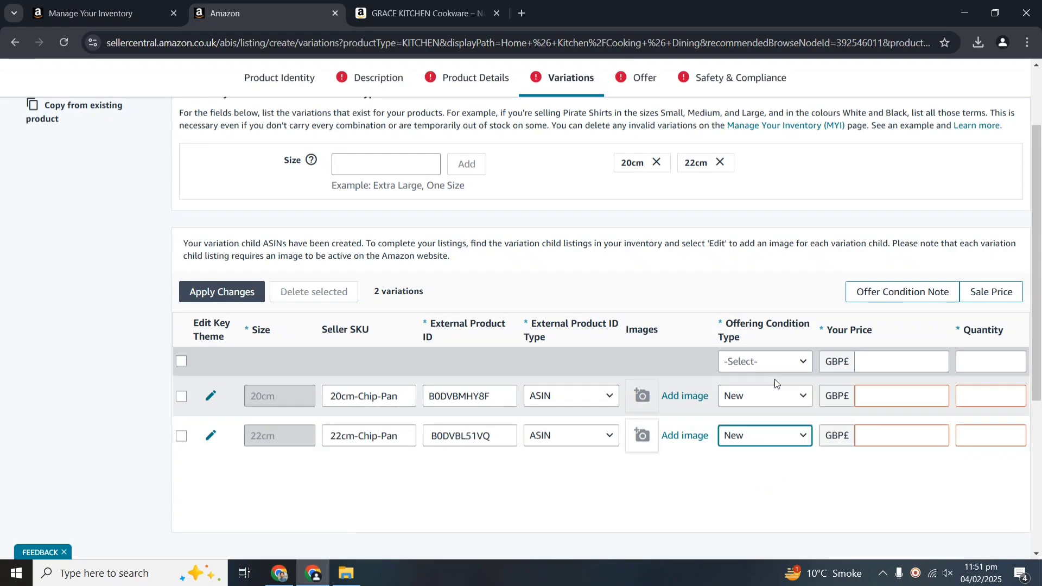
Step: Enter prices £11.95 (20cm) and £13.95 (22cm), each with quantity 100
{"action": "left_click", "coordinate": [876, 399]}
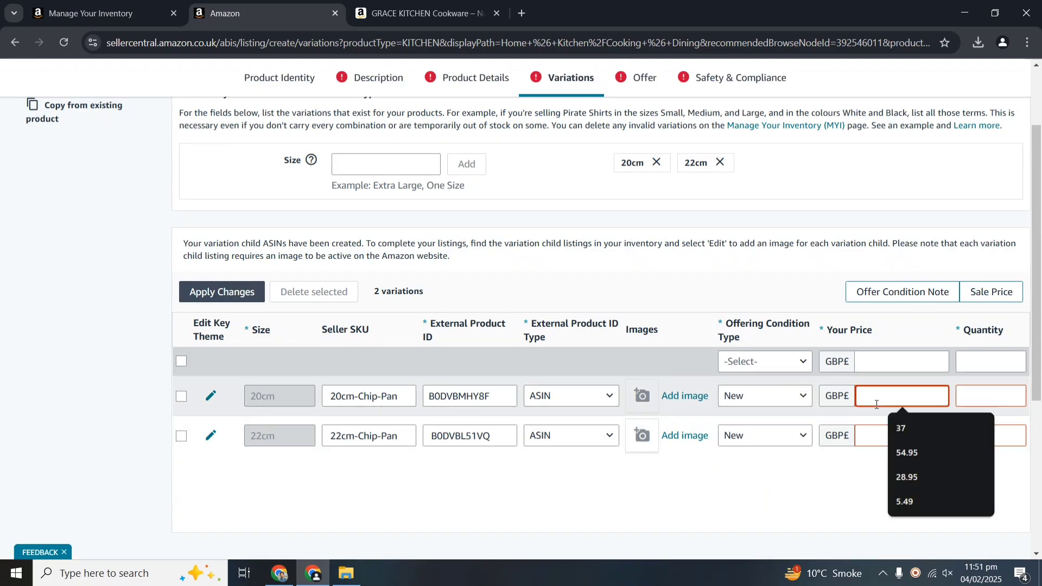
{"action": "type", "text": "9"}
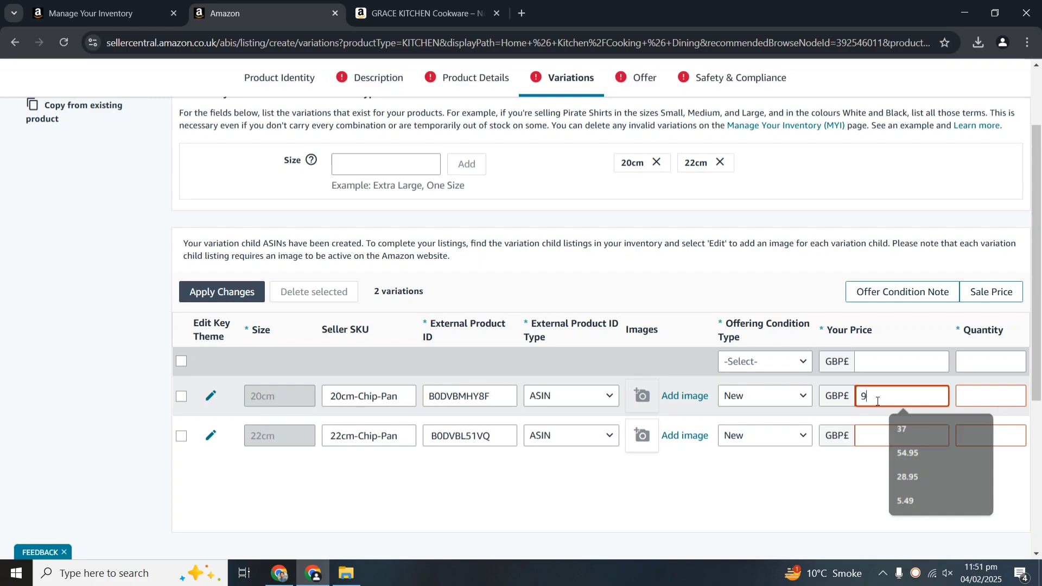
{"action": "type", "text": "."}
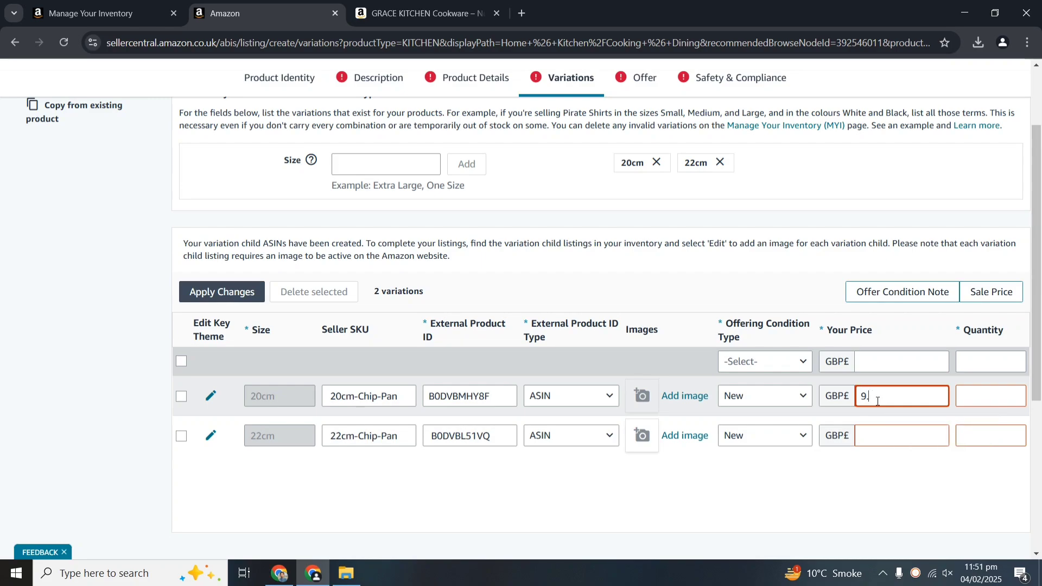
{"action": "type", "text": "00"}
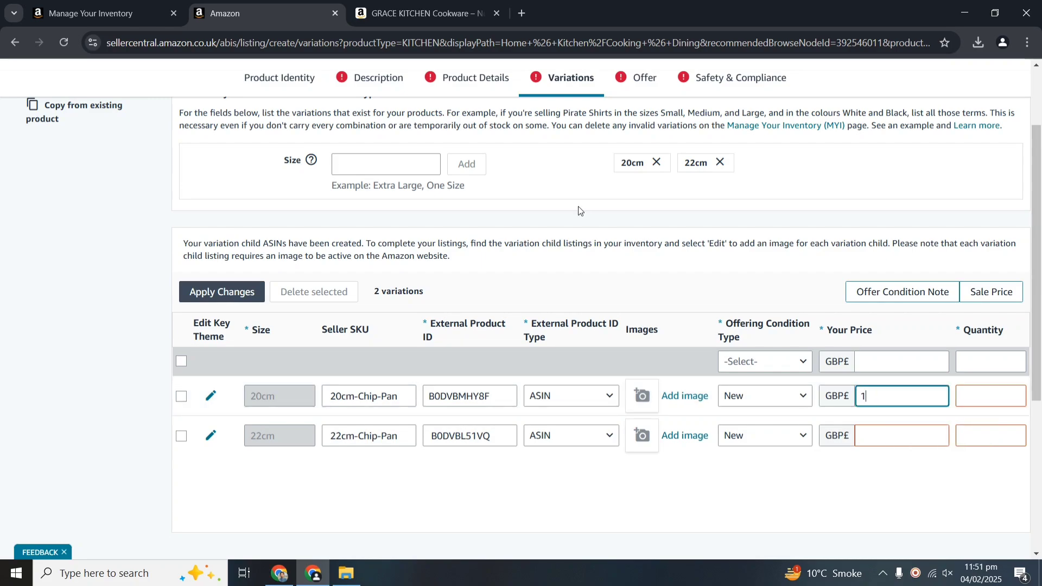
{"action": "type", "text": "1.95"}
{"action": "key", "text": "Tab"}
{"action": "type", "text": "1"}
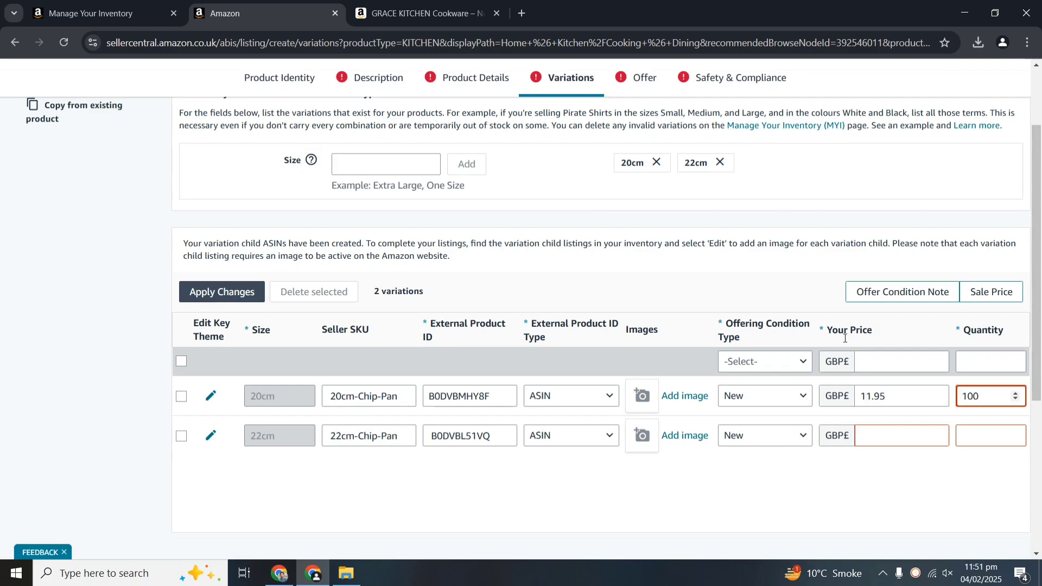
{"action": "left_click", "coordinate": [890, 444]}
{"action": "type", "text": "14."}
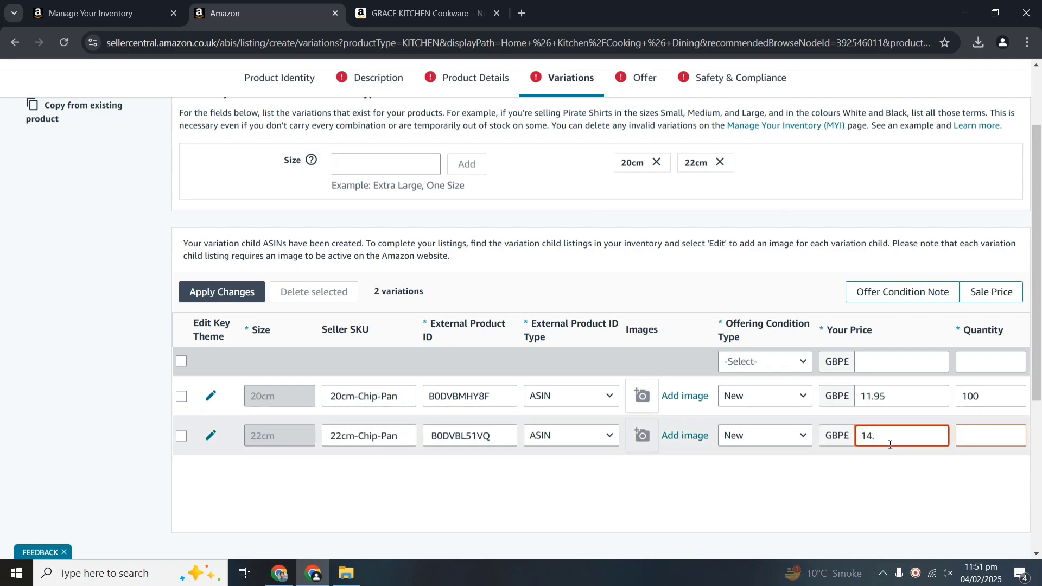
{"action": "key", "text": "BackSpace"}
{"action": "type", "text": "3.95"}
{"action": "key", "text": "Tab"}
{"action": "type", "text": "100"}
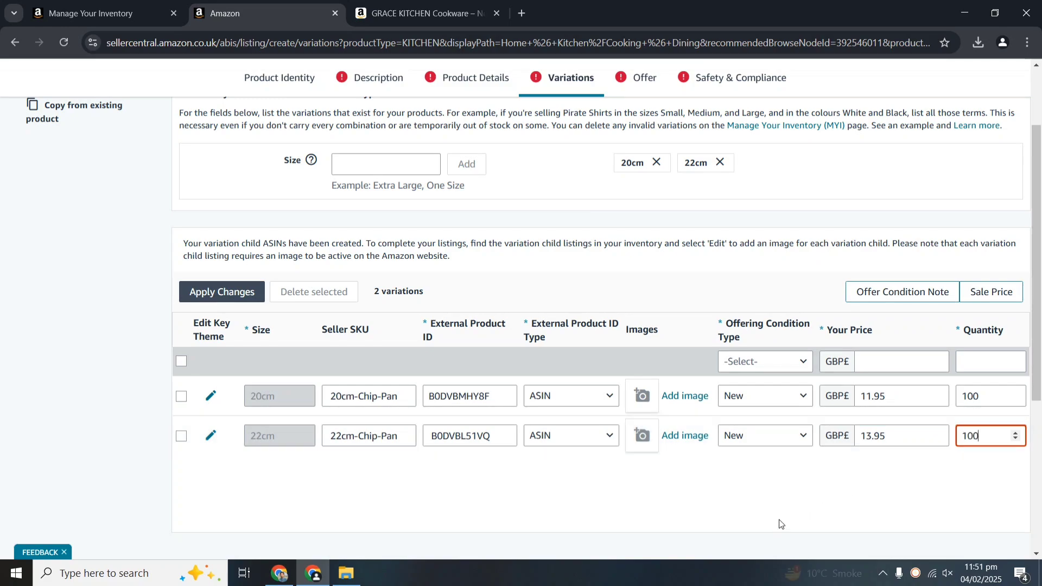
{"action": "left_click", "coordinate": [783, 521]}
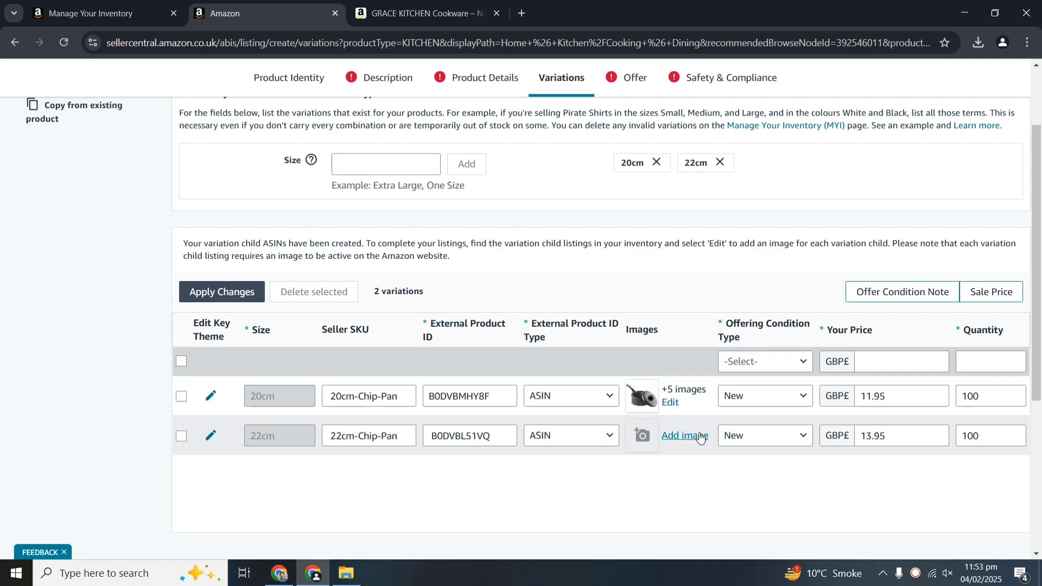
Step: Upload all the chip pan photos to the 22cm variation, reorder them, and add them to the listing
{"action": "left_click", "coordinate": [700, 437]}
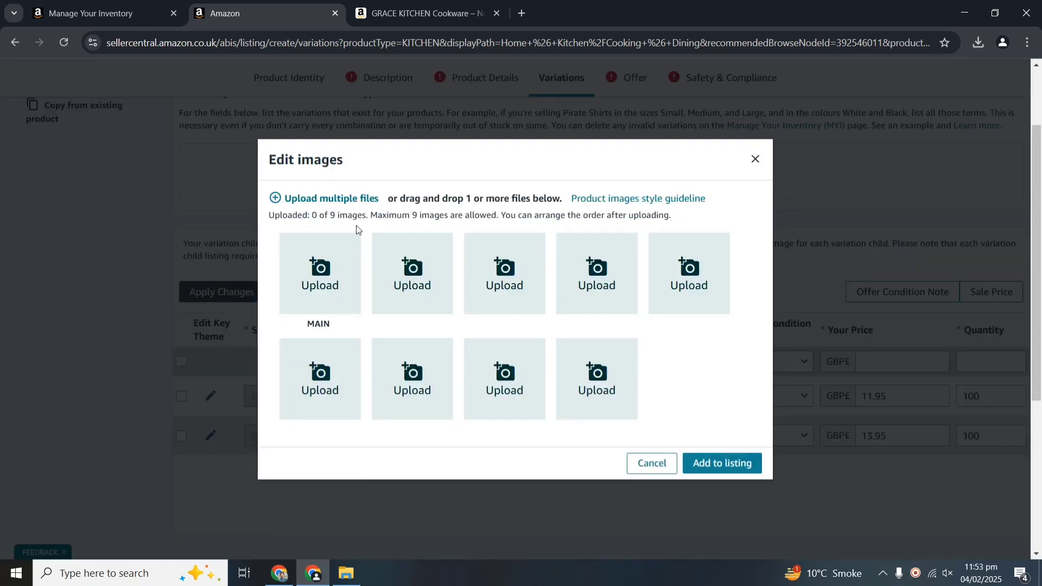
{"action": "left_click", "coordinate": [327, 198]}
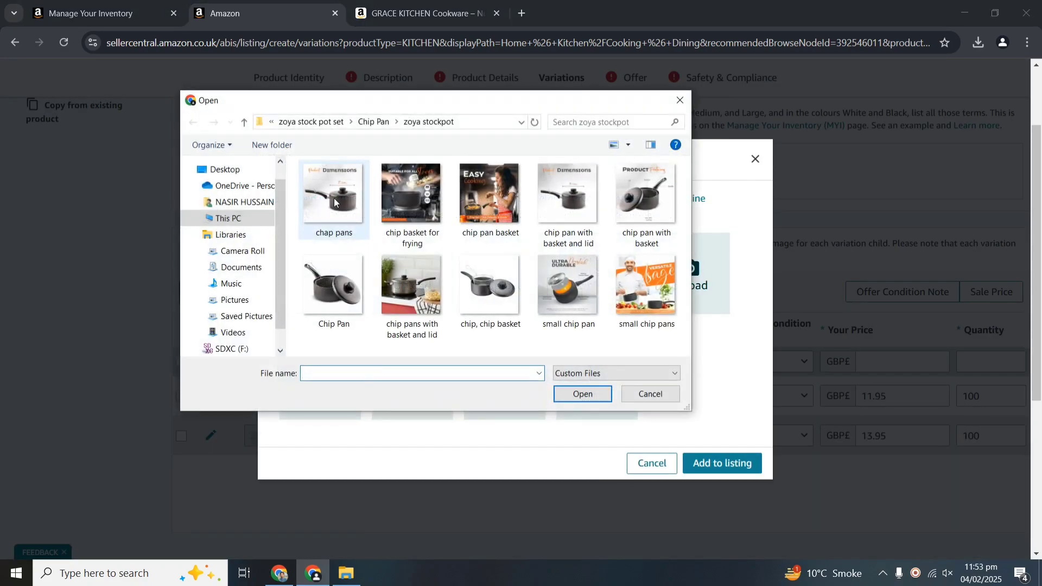
{"action": "left_click", "coordinate": [355, 205]}
{"action": "key", "text": "ctrl+a"}
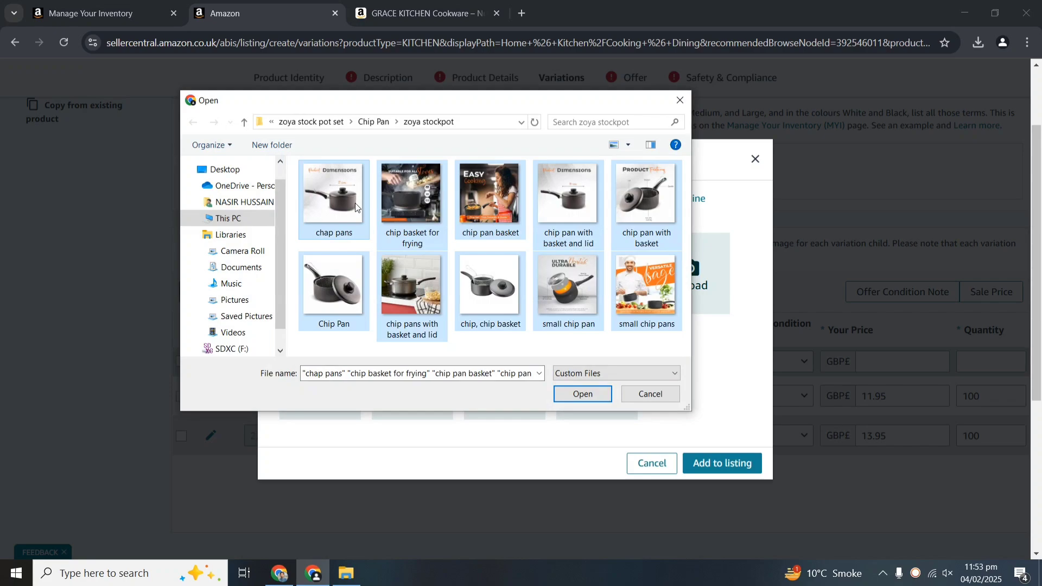
{"action": "left_click", "coordinate": [579, 396]}
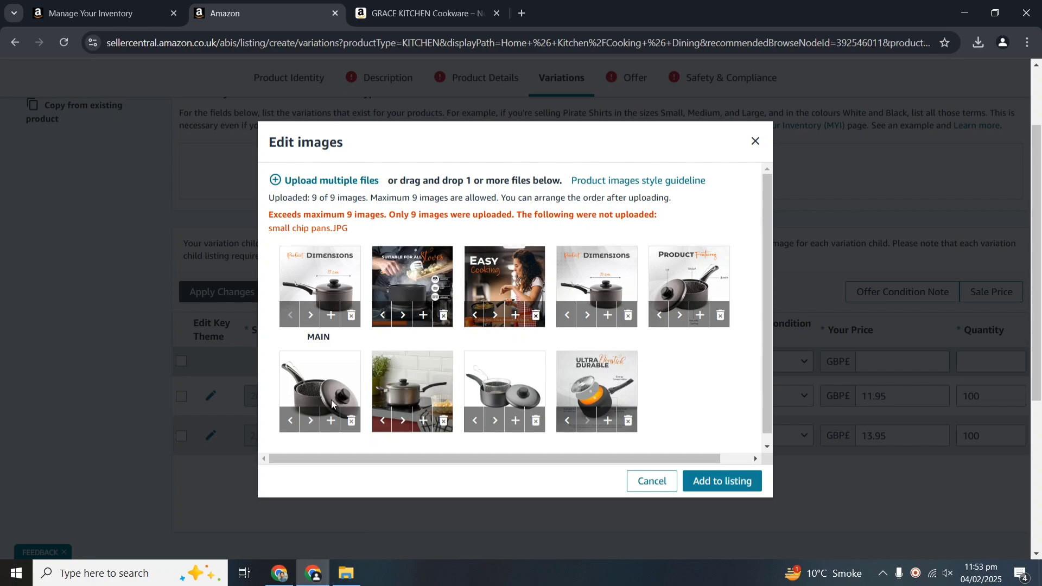
{"action": "left_click", "coordinate": [292, 427]}
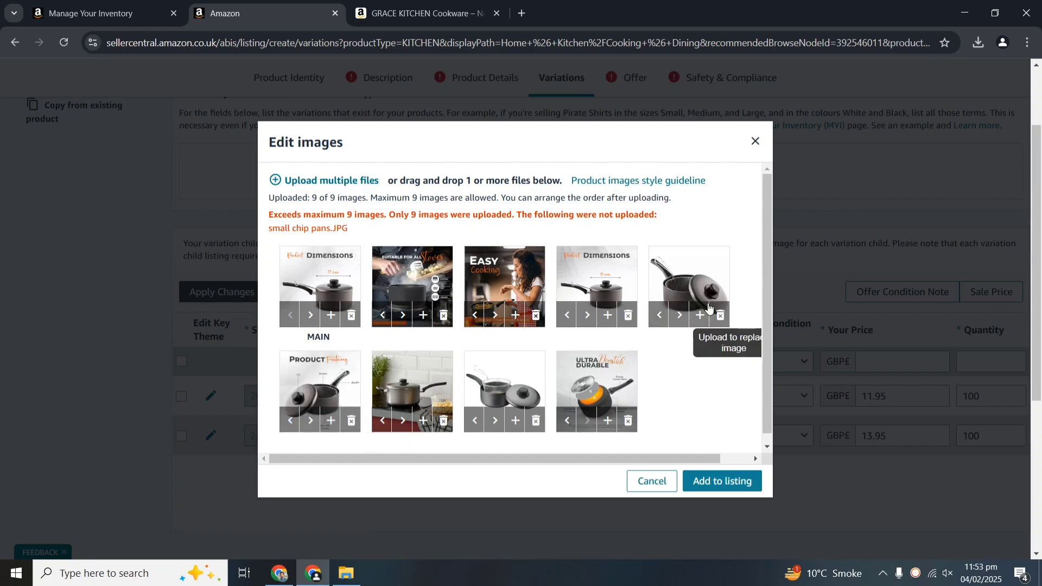
{"action": "left_click", "coordinate": [661, 316]}
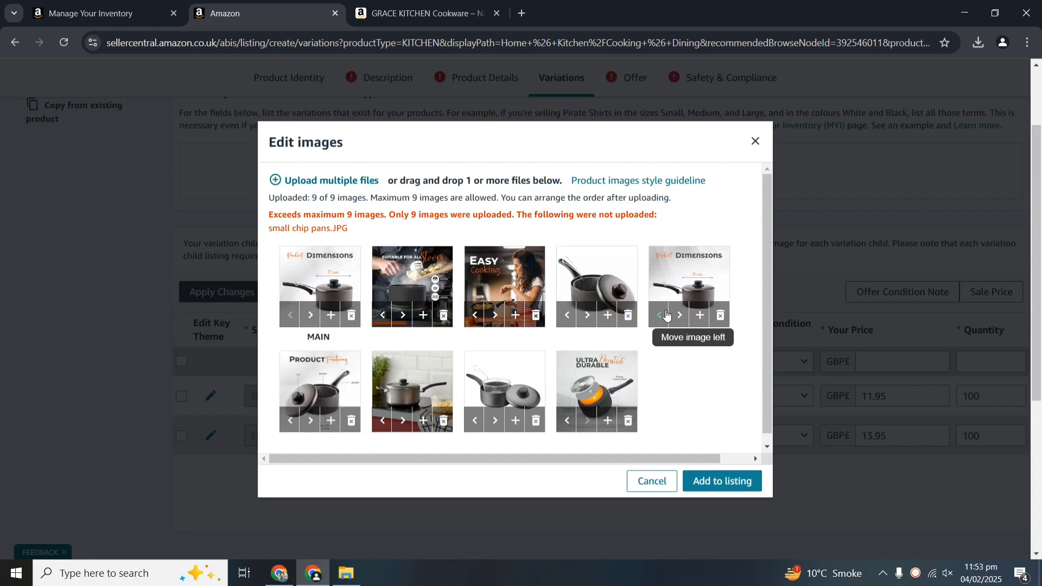
{"action": "left_click", "coordinate": [567, 315]}
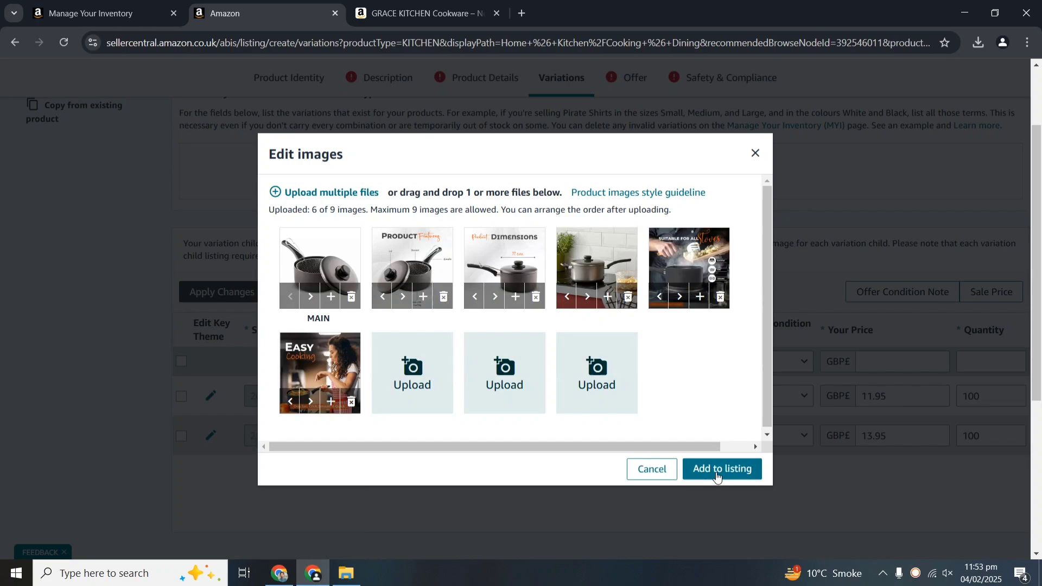
{"action": "left_click", "coordinate": [717, 477]}
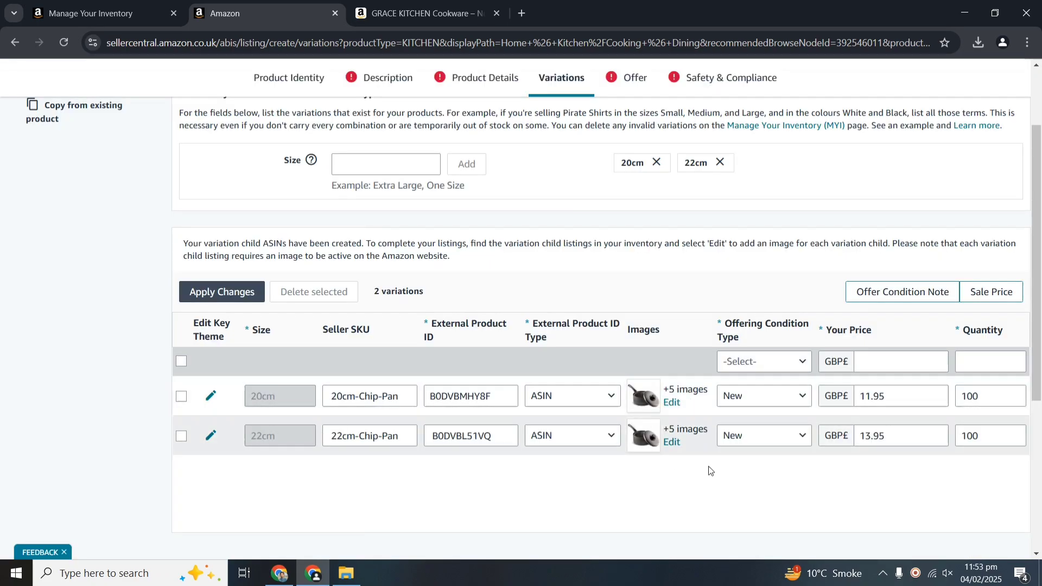
Step: Give the offer a £13.95 list price with tax and ship-it-myself fulfilment
{"action": "left_click", "coordinate": [636, 84]}
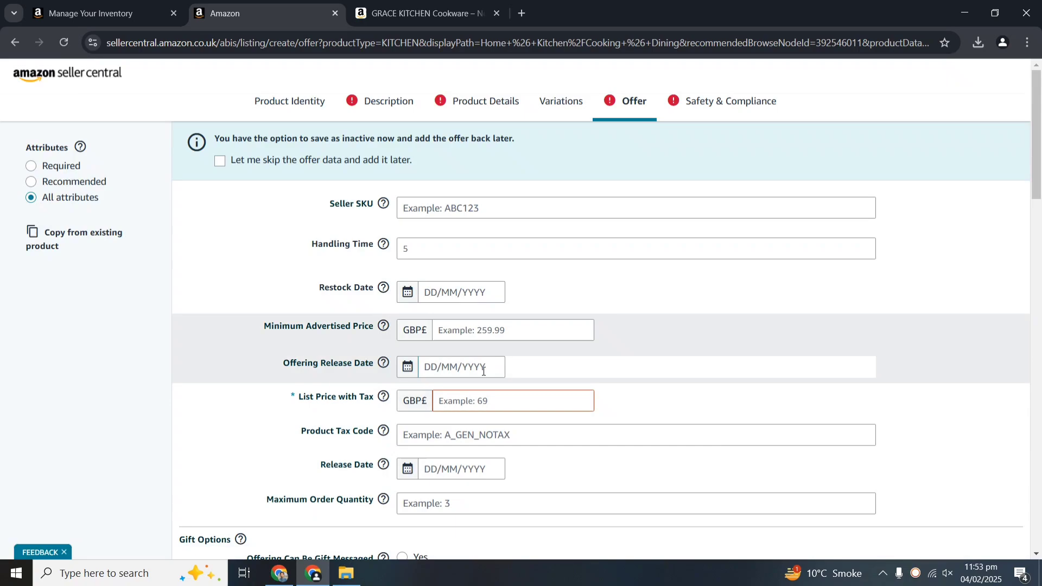
{"action": "left_click", "coordinate": [480, 398]}
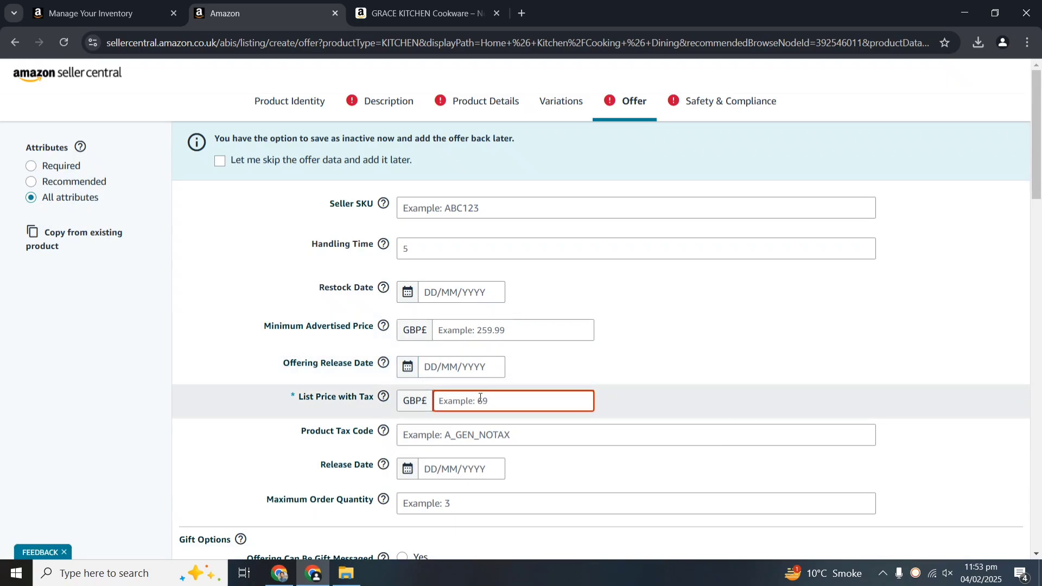
{"action": "type", "text": "13.95"}
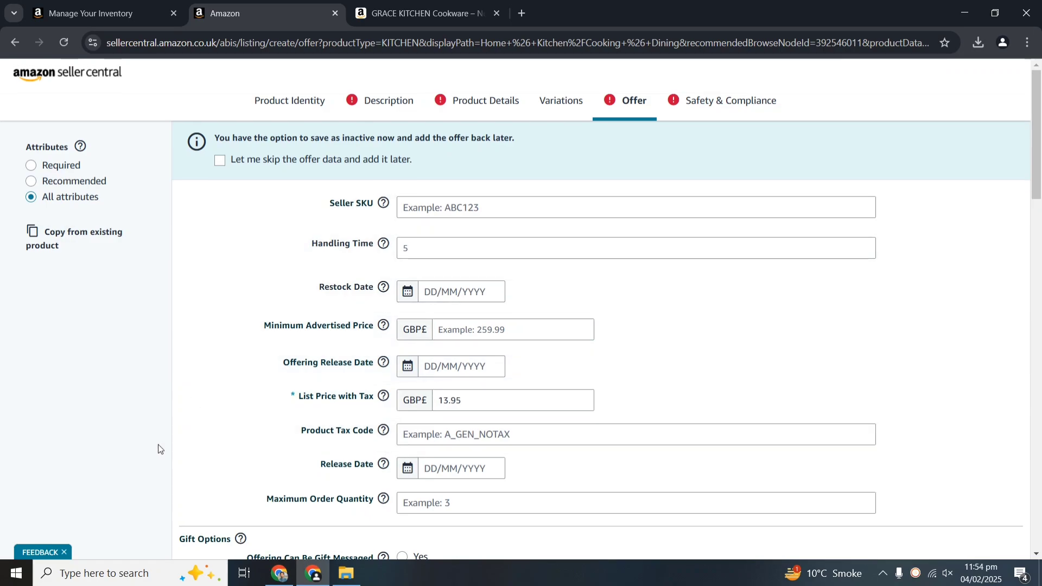
{"action": "scroll", "coordinate": [159, 449], "scroll_direction": "down", "scroll_amount": 5}
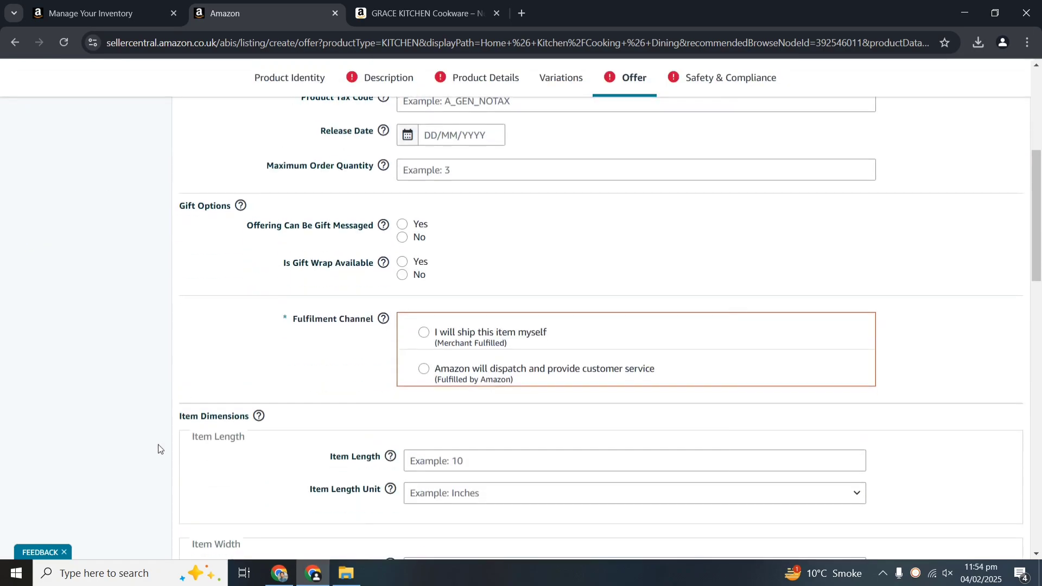
{"action": "left_click", "coordinate": [423, 334]}
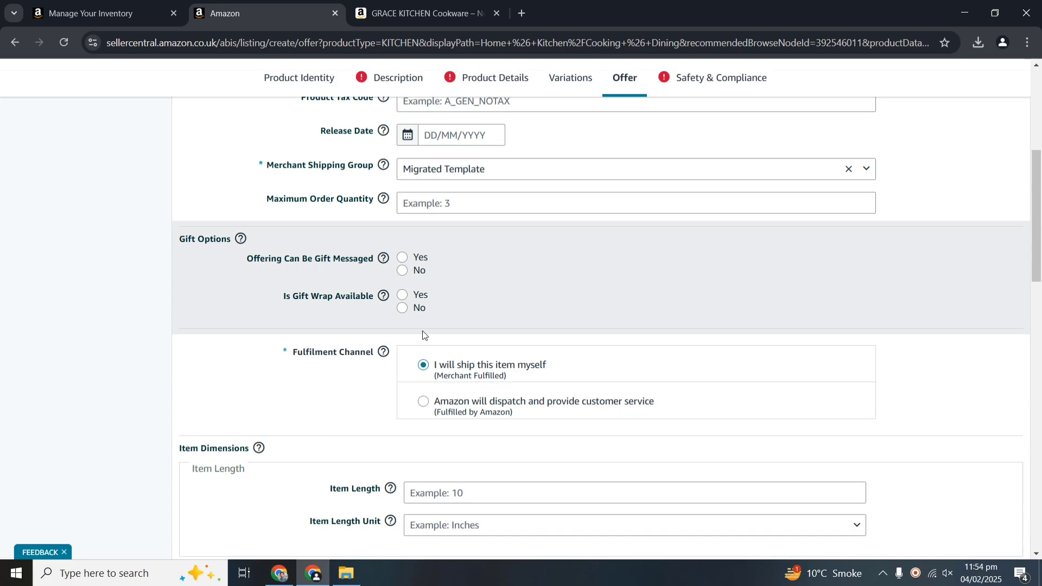
{"action": "scroll", "coordinate": [422, 330], "scroll_direction": "up", "scroll_amount": 4}
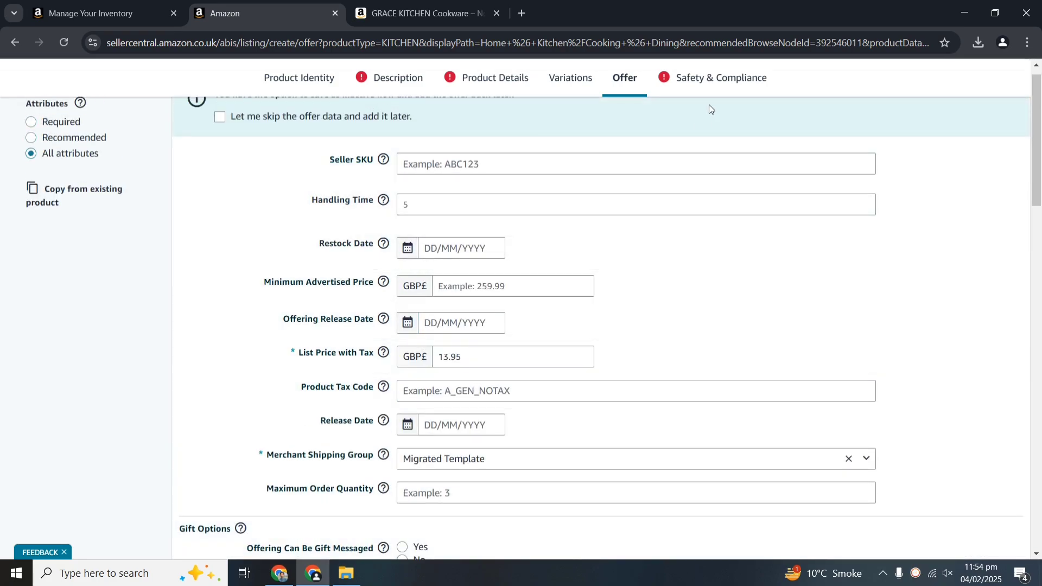
{"action": "left_click", "coordinate": [721, 84]}
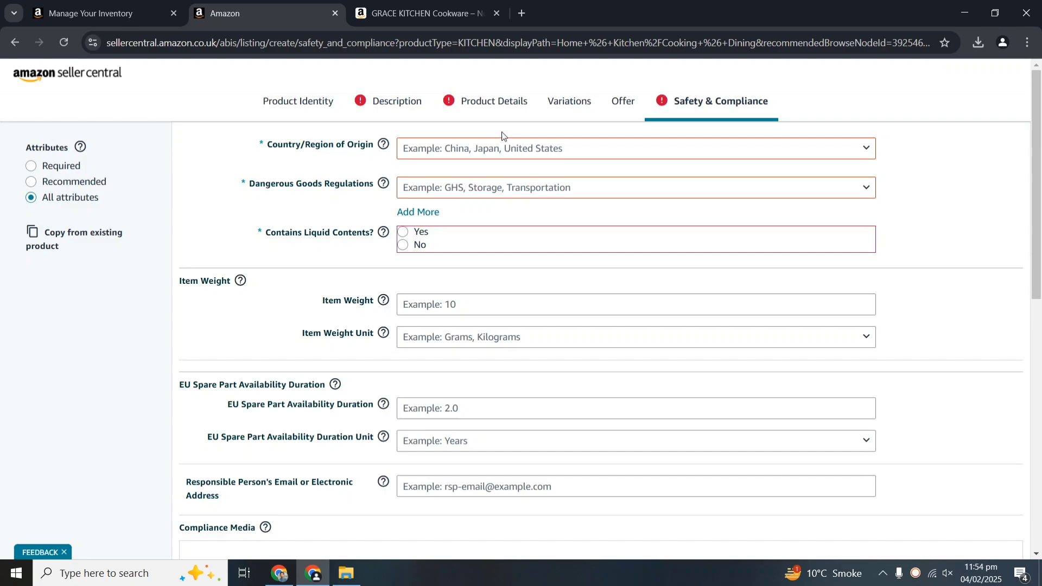
Step: Set origin to United Kingdom, liquid contents to No, and dangerous goods regulations to Not Applicable
{"action": "left_click", "coordinate": [499, 152]}
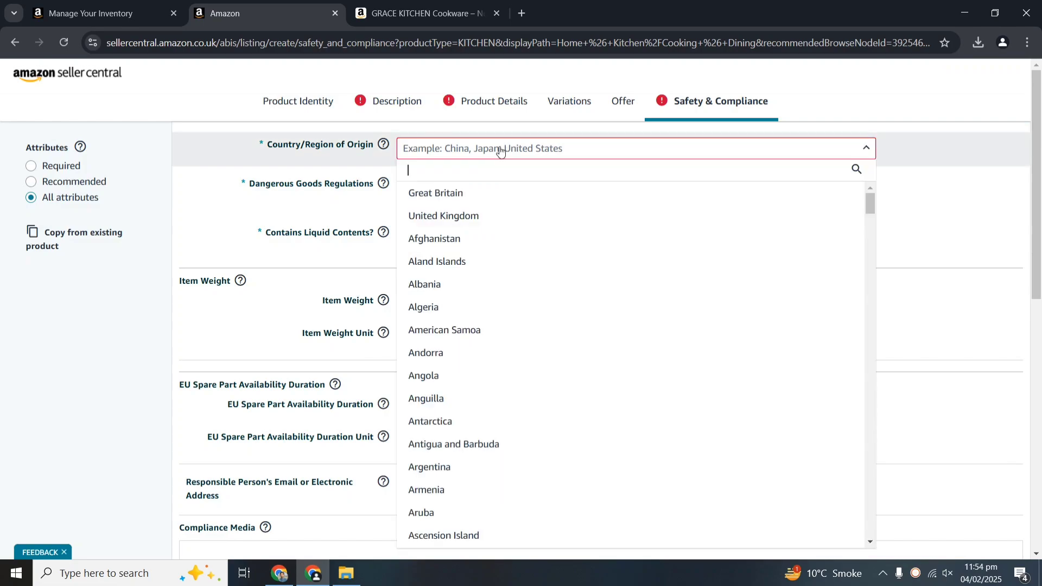
{"action": "left_click", "coordinate": [424, 220]}
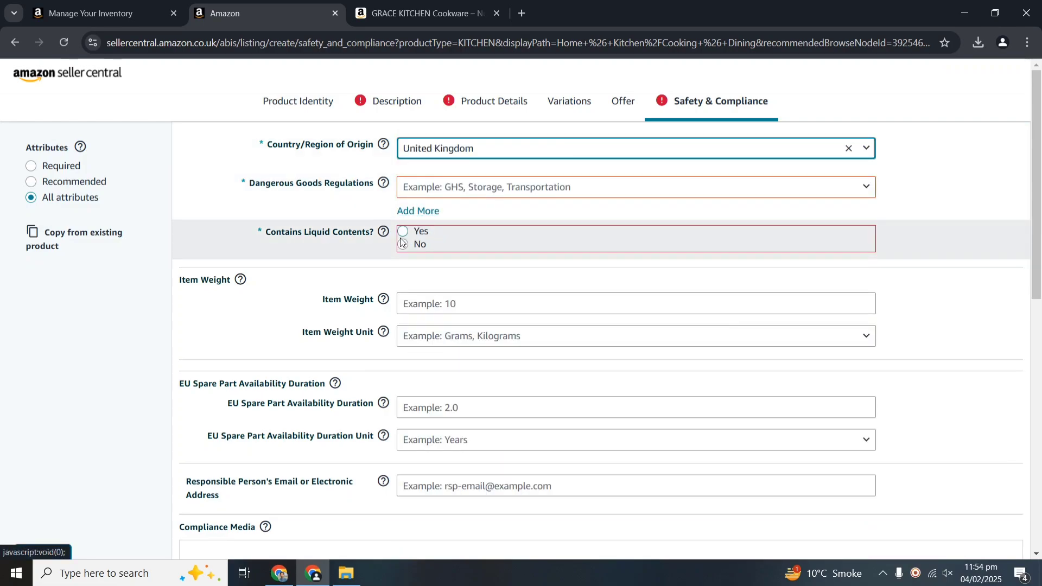
{"action": "left_click", "coordinate": [401, 247]}
{"action": "left_click", "coordinate": [459, 186]}
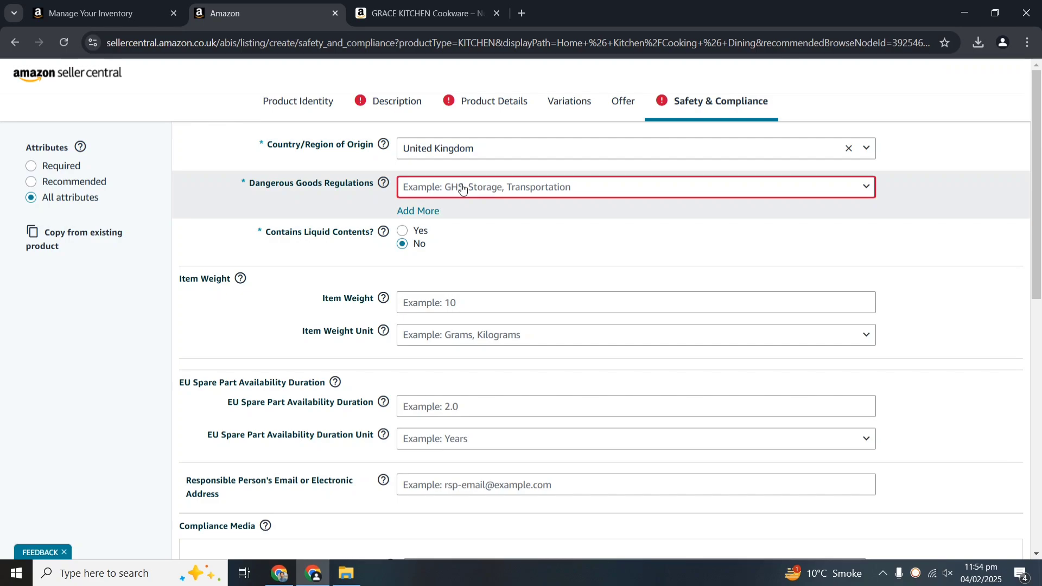
{"action": "left_click", "coordinate": [436, 345]}
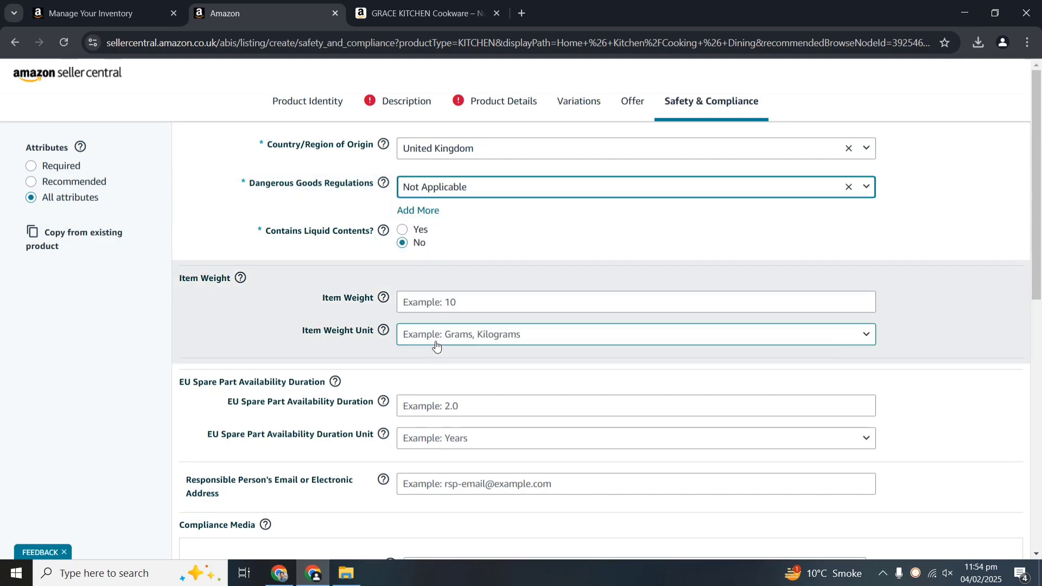
Step: Enter the model number and Schofield and Bloom LTD as manufacturer in Product Details
{"action": "left_click", "coordinate": [482, 102]}
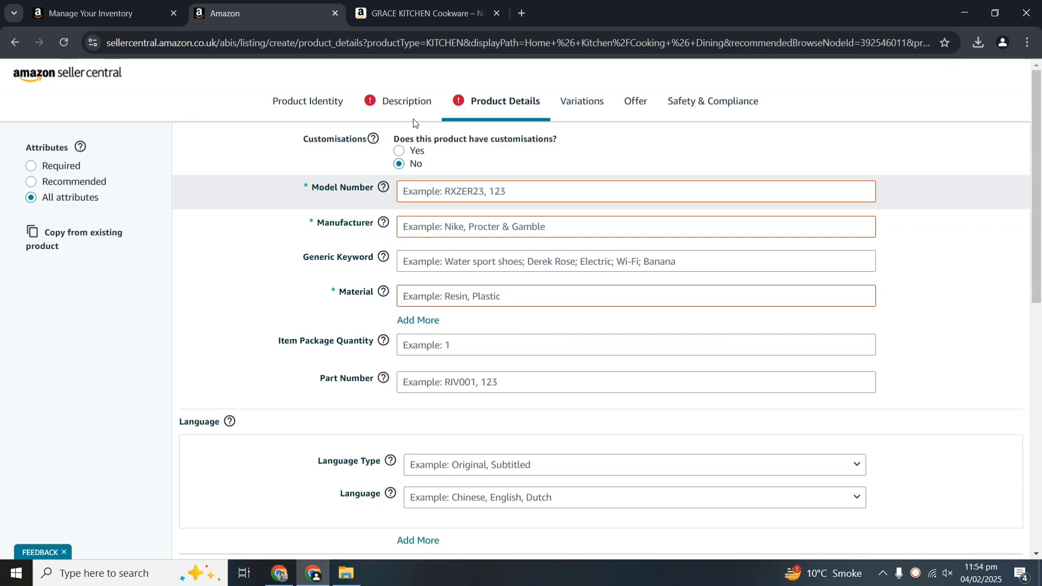
{"action": "left_click", "coordinate": [433, 191]}
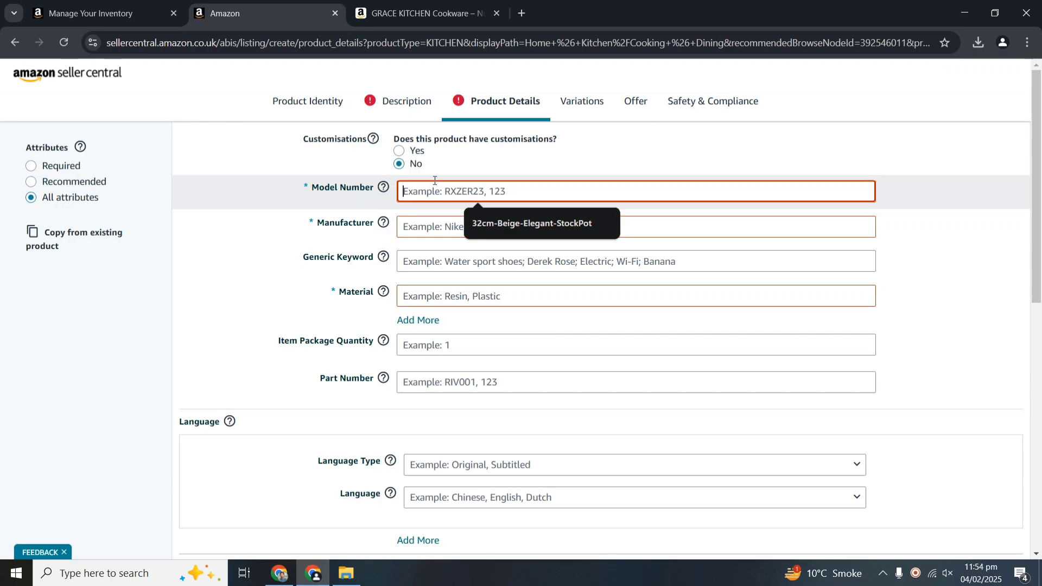
{"action": "type", "text": "Chip Pan"}
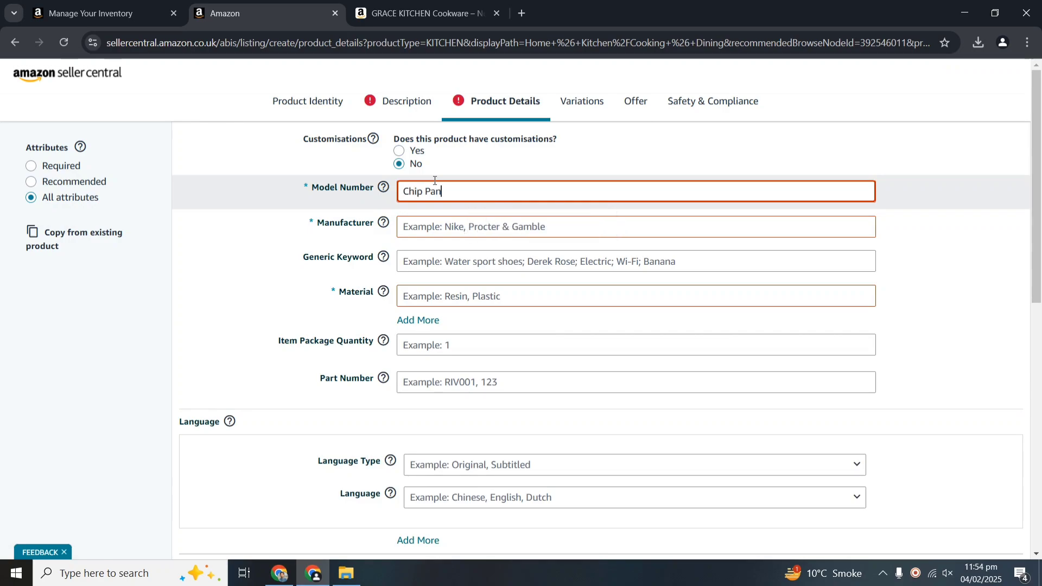
{"action": "type", "text": "s with Basket and Lid"}
{"action": "left_click", "coordinate": [454, 225]}
{"action": "type", "text": "Schofield and Bloom LTD"}
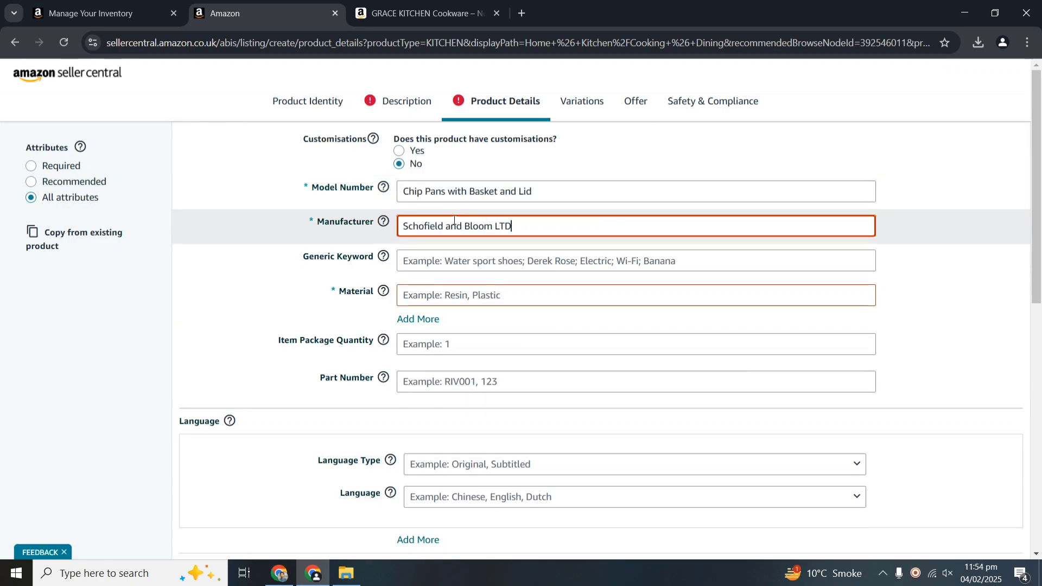
Step: Set Material to Aluminium and Power Plug to No Plug
{"action": "left_click", "coordinate": [440, 303]}
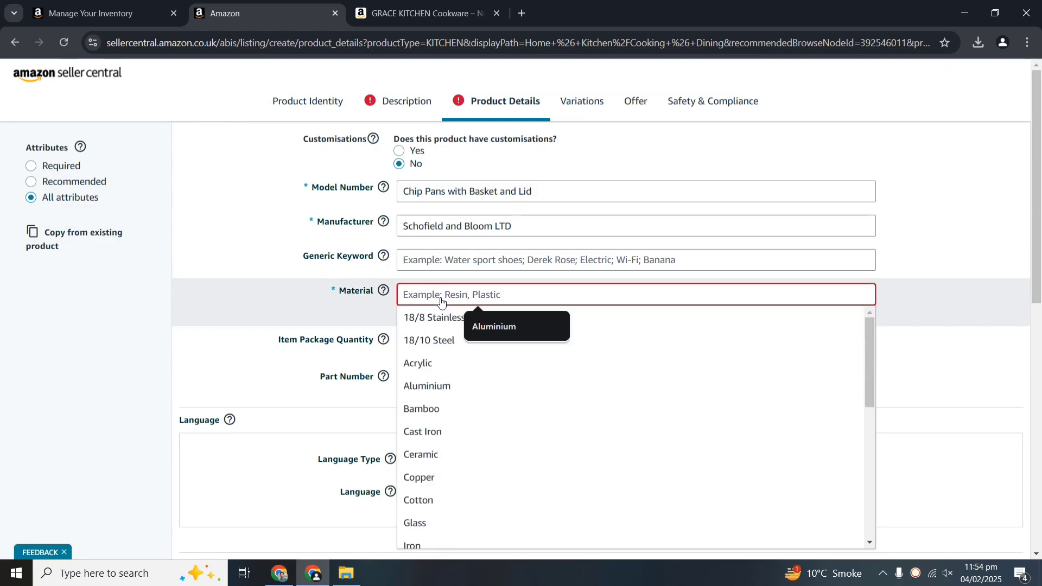
{"action": "left_click", "coordinate": [436, 385]}
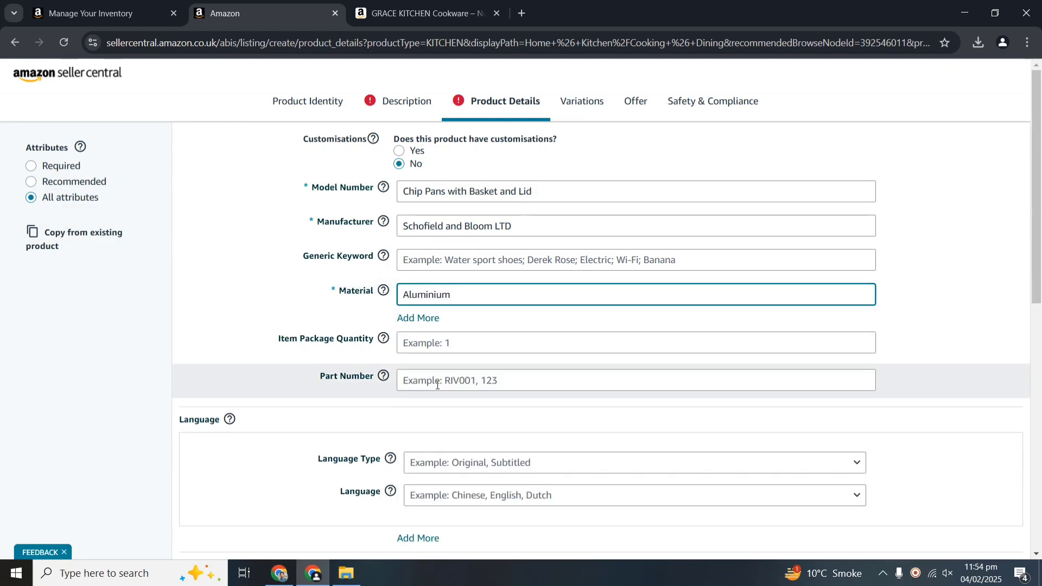
{"action": "left_click", "coordinate": [122, 418]}
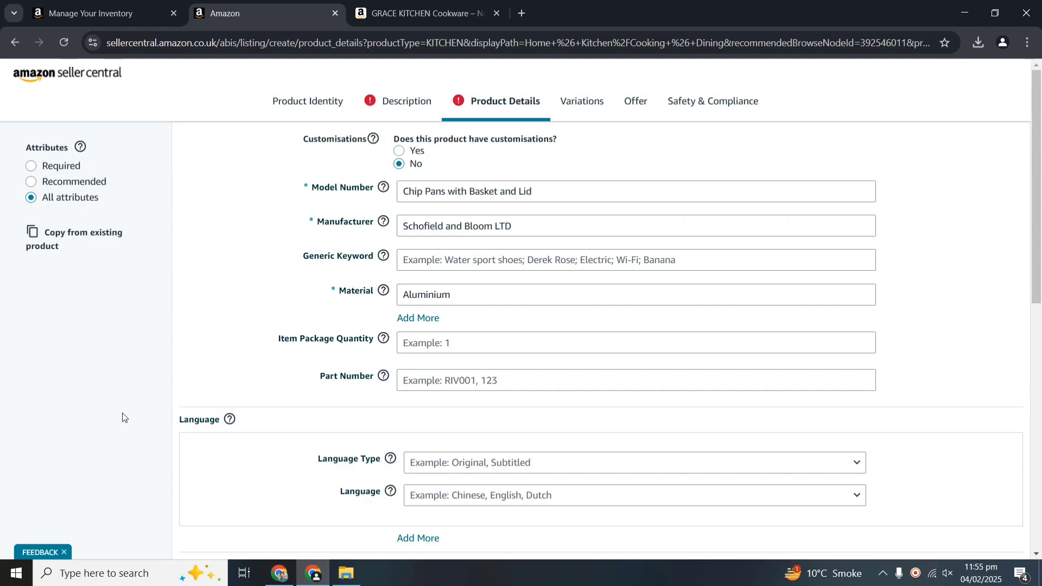
{"action": "scroll", "coordinate": [123, 418], "scroll_direction": "down", "scroll_amount": 3}
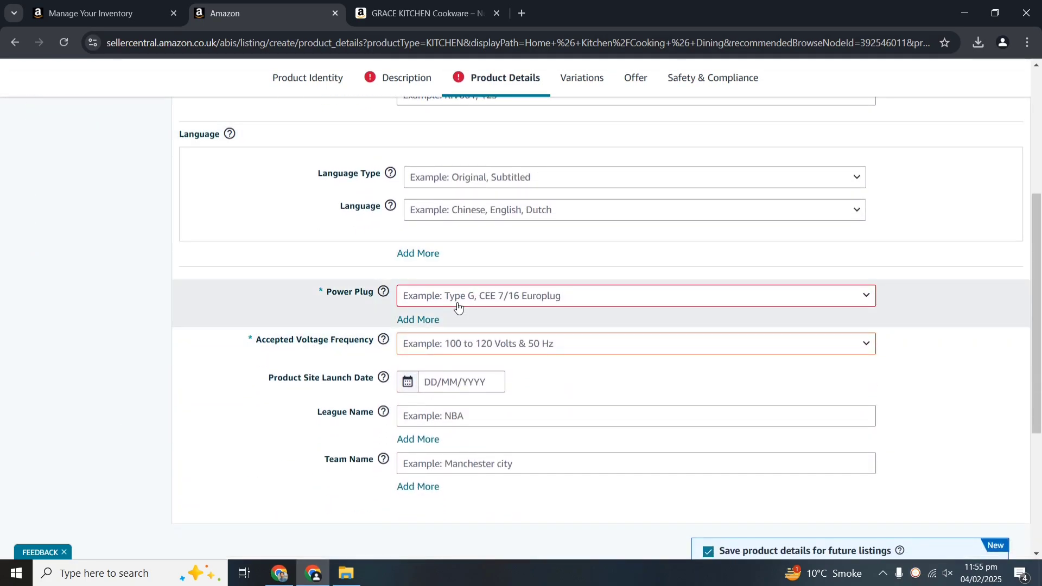
{"action": "left_click", "coordinate": [457, 299]}
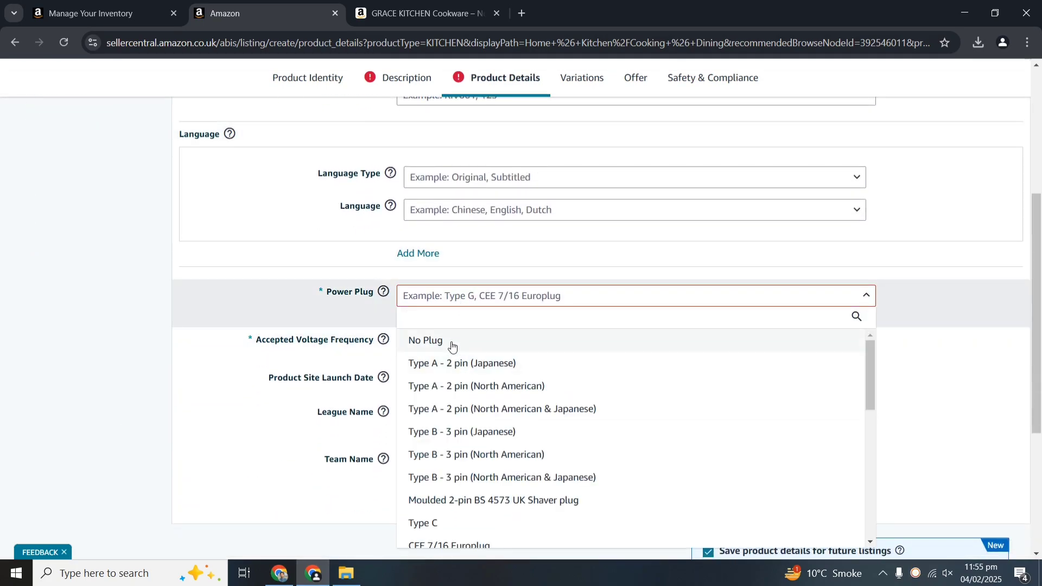
{"action": "left_click", "coordinate": [452, 342]}
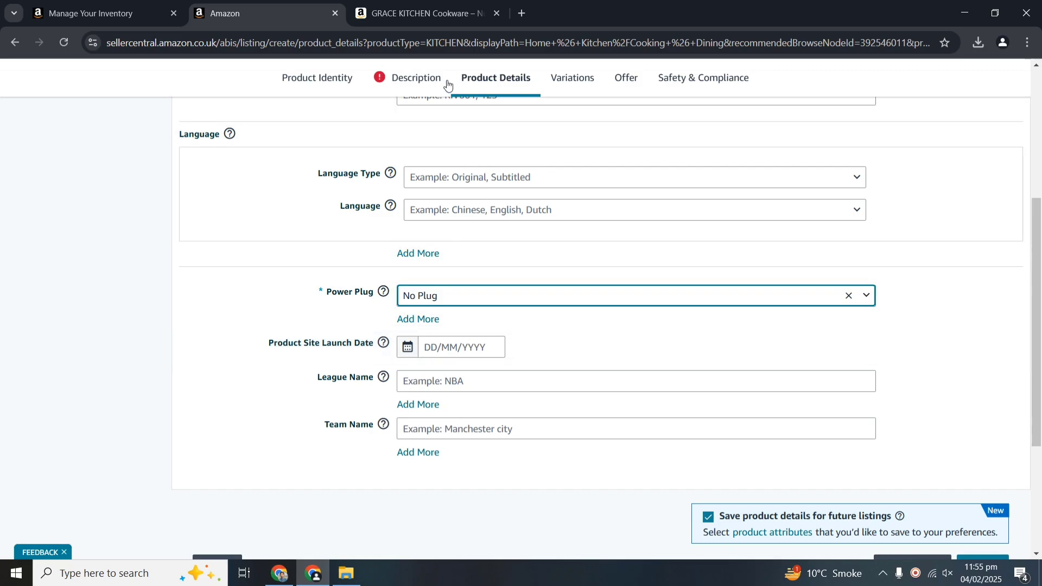
{"action": "left_click", "coordinate": [421, 78]}
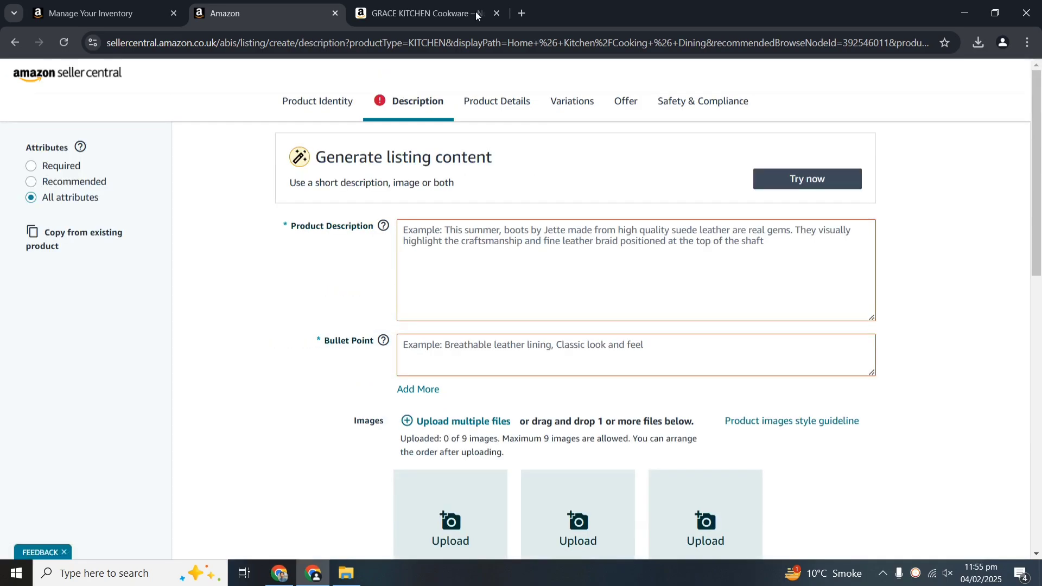
Step: Paste the live product page's chip pan description into the Product Description field
{"action": "left_click", "coordinate": [424, 14]}
{"action": "key", "text": "super+Tab"}
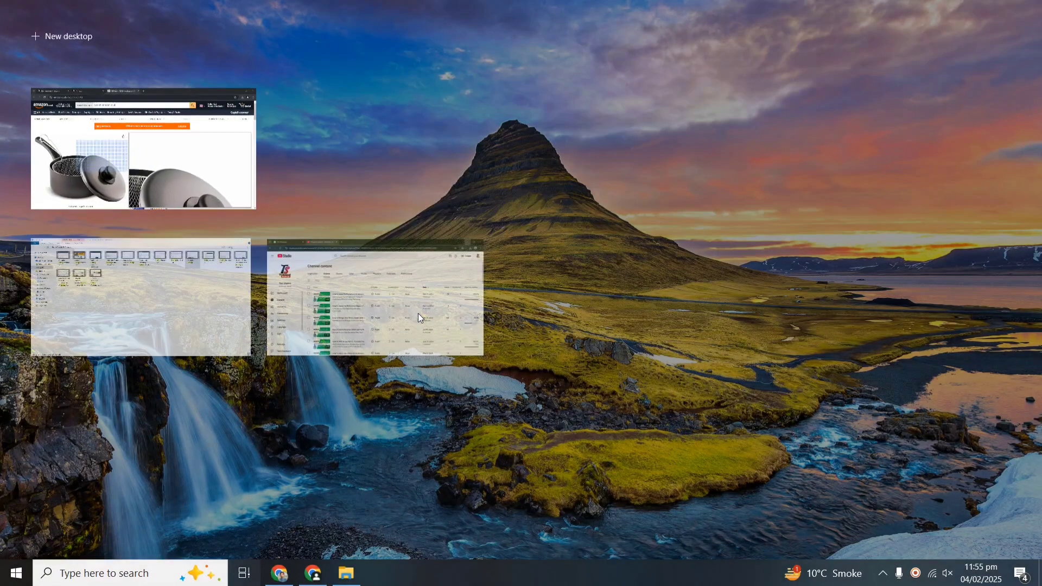
{"action": "left_click", "coordinate": [209, 174]}
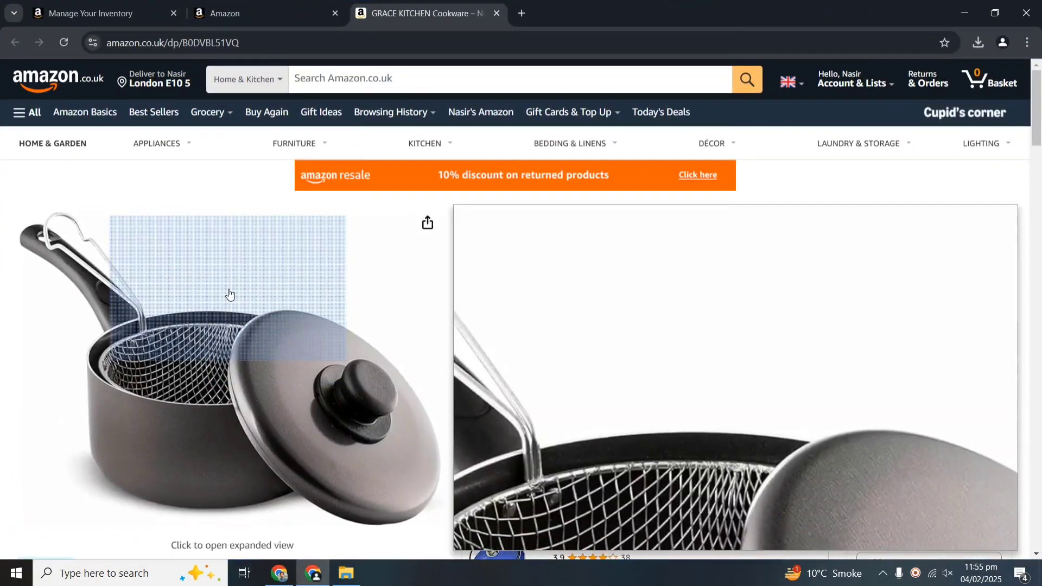
{"action": "scroll", "coordinate": [588, 281], "scroll_direction": "down", "scroll_amount": 5}
{"action": "scroll", "coordinate": [589, 282], "scroll_direction": "down", "scroll_amount": 5}
{"action": "scroll", "coordinate": [591, 281], "scroll_direction": "down", "scroll_amount": 4}
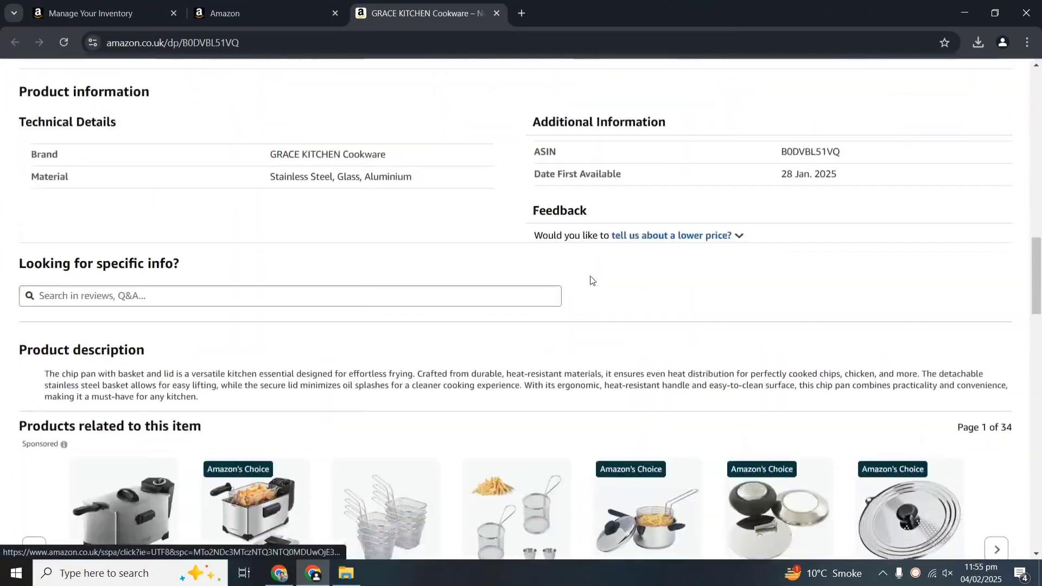
{"action": "scroll", "coordinate": [591, 280], "scroll_direction": "down", "scroll_amount": 1}
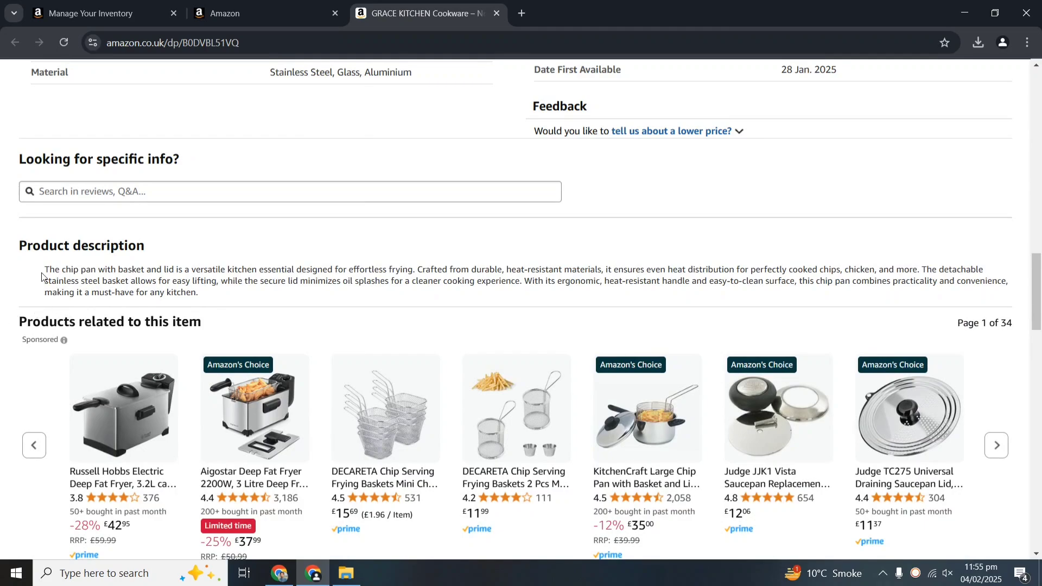
{"action": "left_click_drag", "start_coordinate": [45, 268], "coordinate": [199, 293]}
{"action": "key", "text": "ctrl+c"}
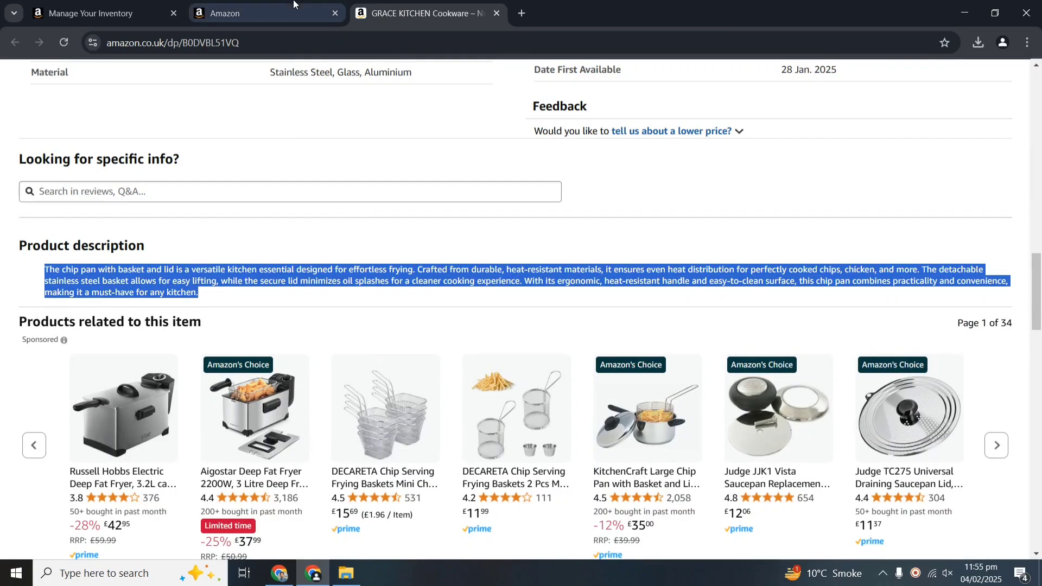
{"action": "left_click", "coordinate": [270, 12]}
{"action": "left_click", "coordinate": [545, 273]}
{"action": "key", "text": "ctrl+v"}
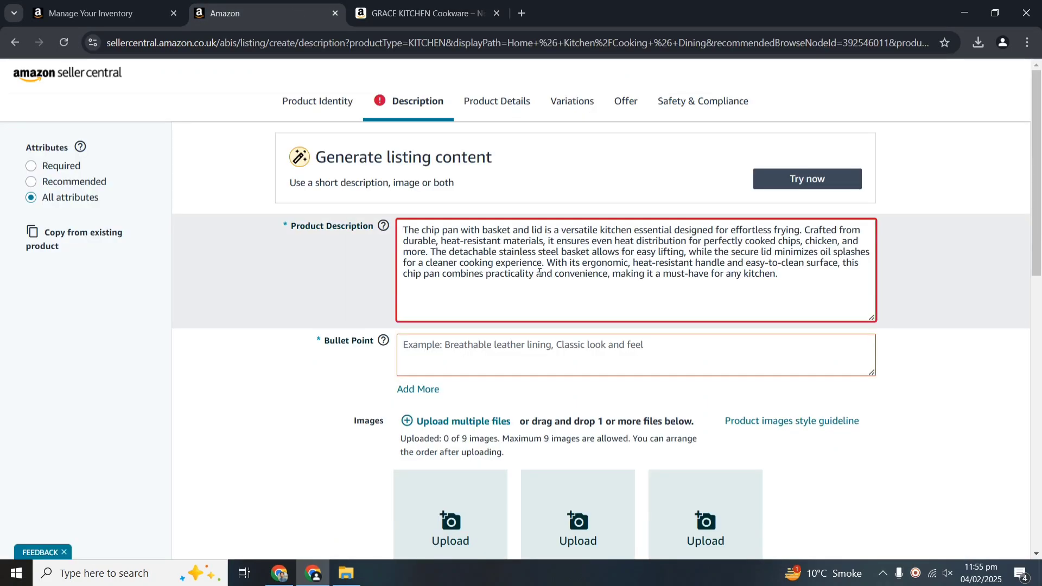
Step: Add four more Bullet Point fields, making five in total
{"action": "key", "text": "ctrl+plus"}
{"action": "key", "text": "ctrl+plus"}
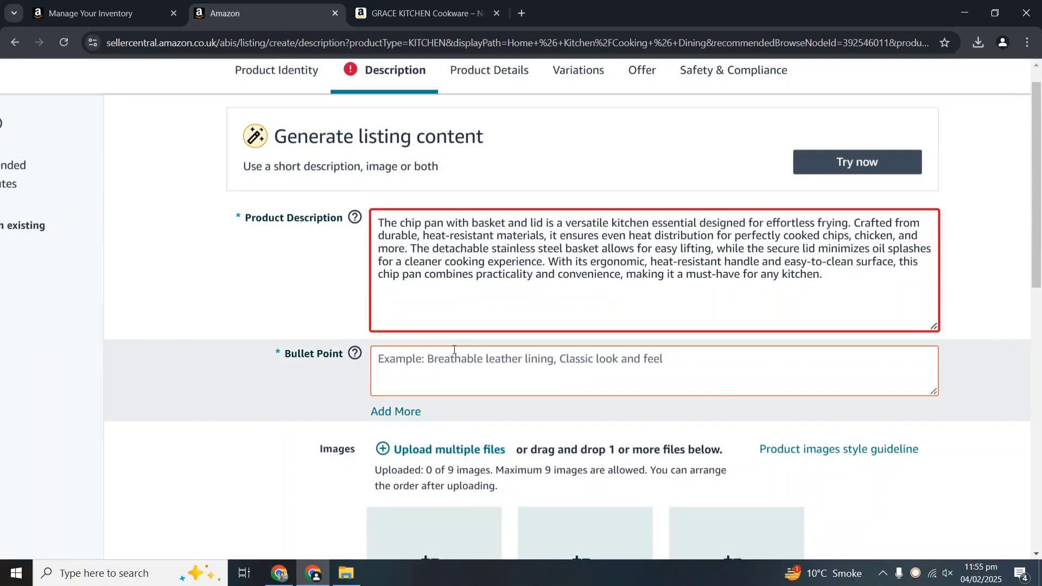
{"action": "scroll", "coordinate": [230, 435], "scroll_direction": "down", "scroll_amount": 1}
{"action": "scroll", "coordinate": [230, 435], "scroll_direction": "down", "scroll_amount": 2}
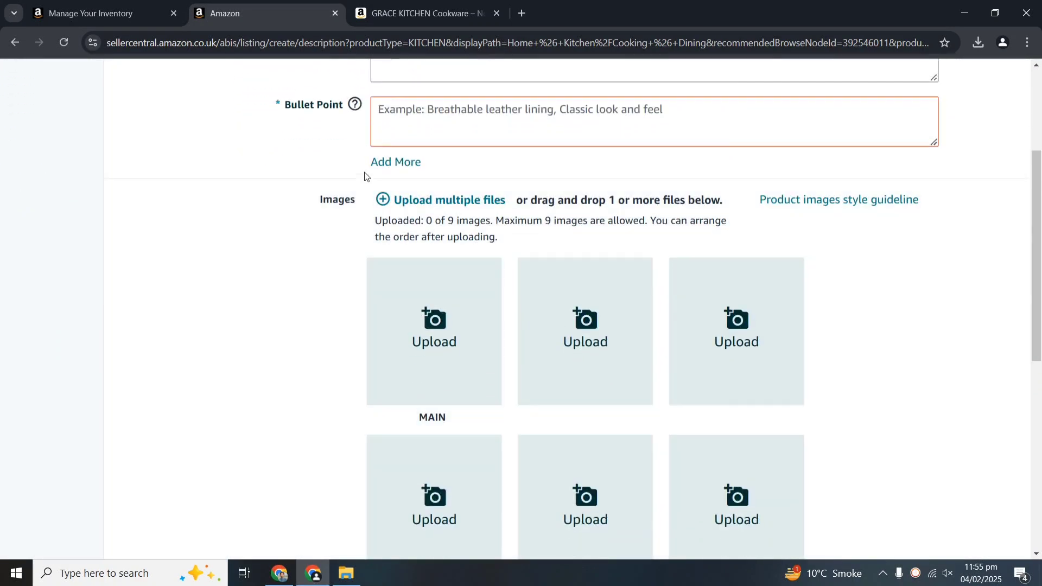
{"action": "left_click", "coordinate": [390, 164]}
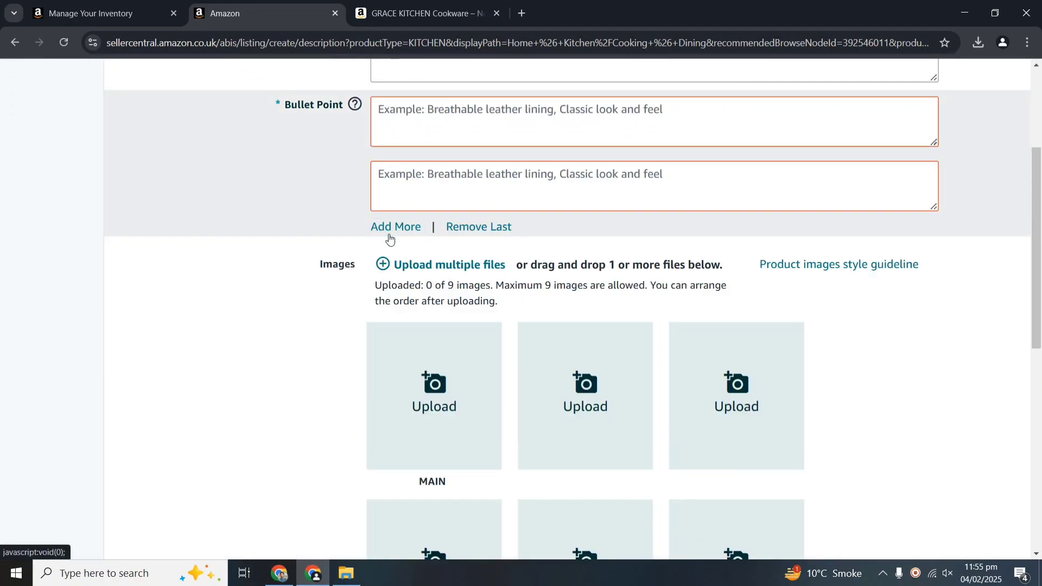
{"action": "left_click", "coordinate": [390, 228]}
{"action": "left_click", "coordinate": [394, 291]}
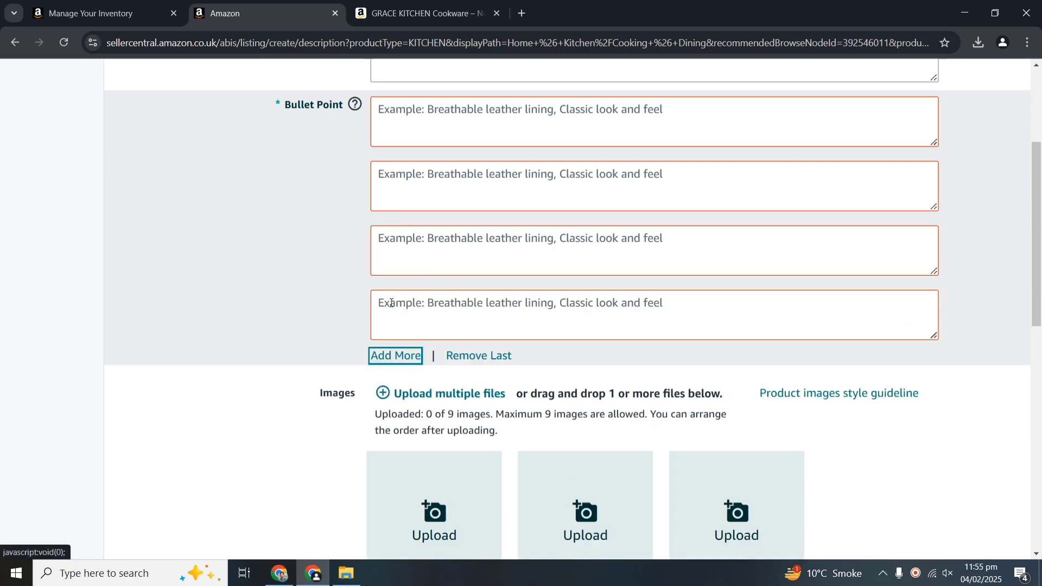
{"action": "left_click", "coordinate": [394, 353]}
Step: Paste the Durable Material bullet from the product page into the first Bullet Point
{"action": "left_click", "coordinate": [430, 5]}
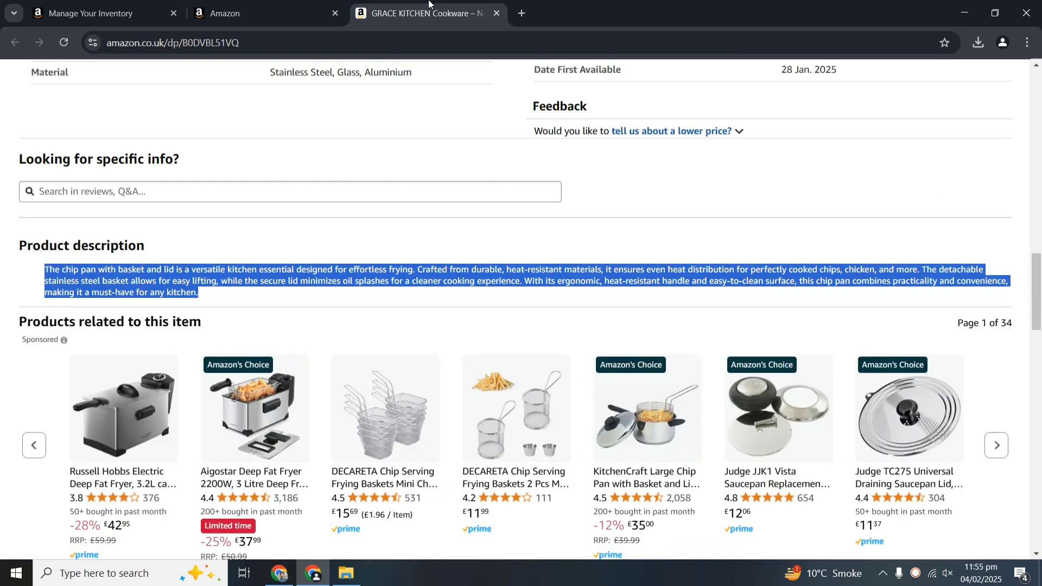
{"action": "scroll", "coordinate": [576, 229], "scroll_direction": "up", "scroll_amount": 10}
{"action": "scroll", "coordinate": [576, 225], "scroll_direction": "up", "scroll_amount": 10}
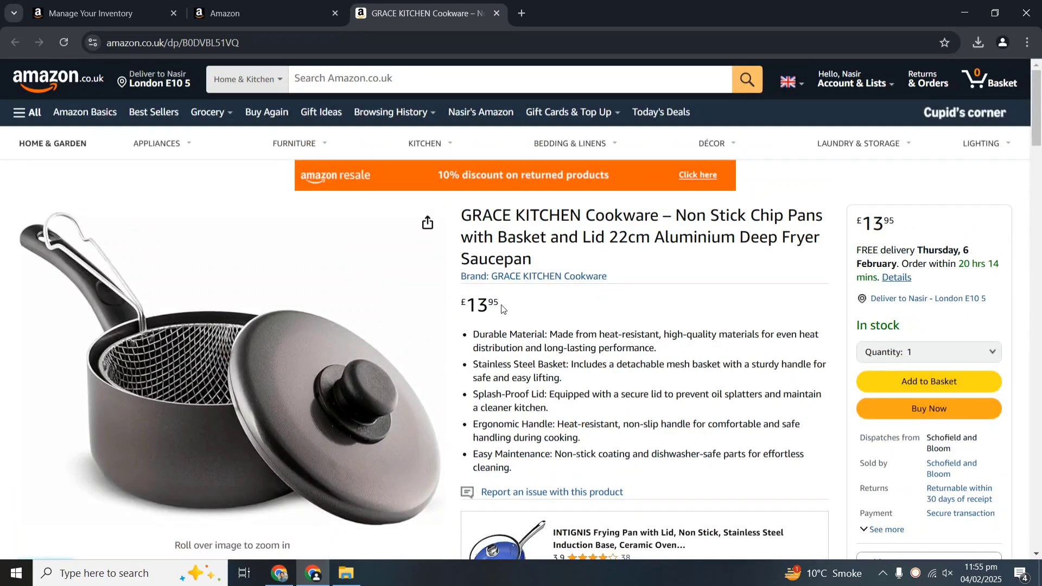
{"action": "left_click_drag", "start_coordinate": [474, 336], "coordinate": [674, 352]}
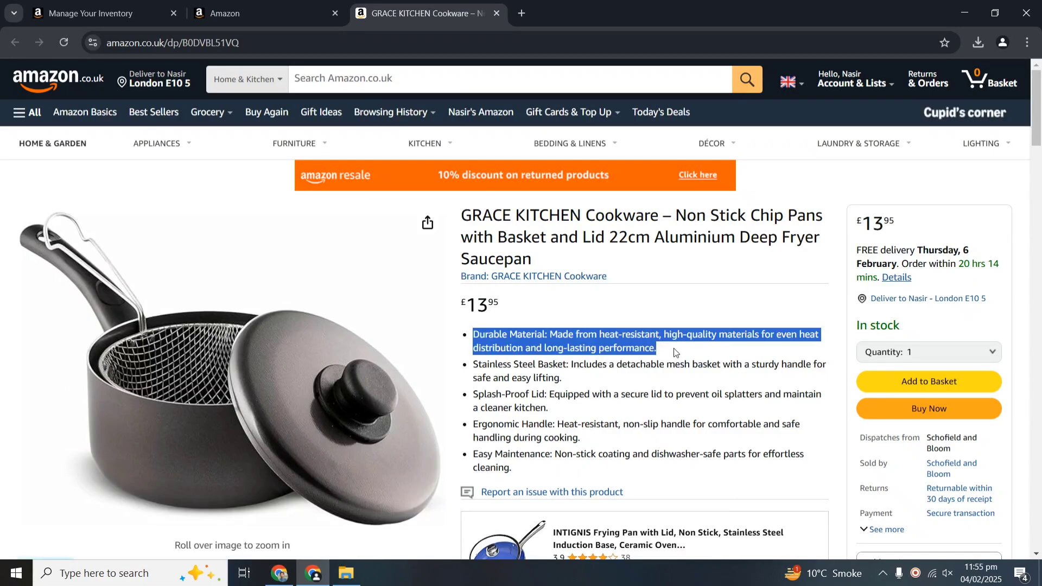
{"action": "left_click", "coordinate": [313, 4]}
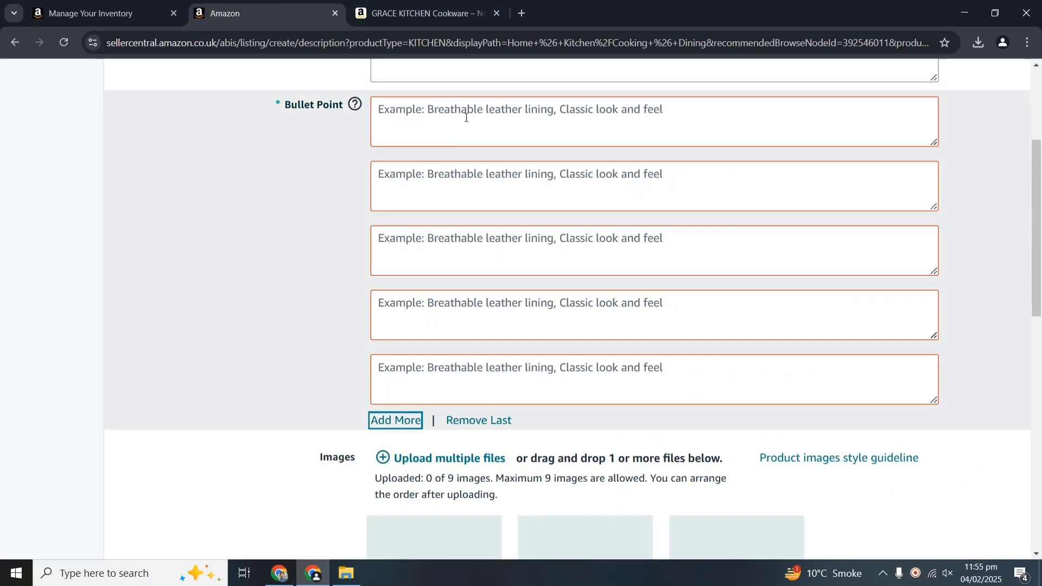
{"action": "left_click", "coordinate": [466, 121]}
{"action": "type", "text": "Durable Material: Made from heat-resistant, high-quality materials for even heat distribution and long-lasting performance."}
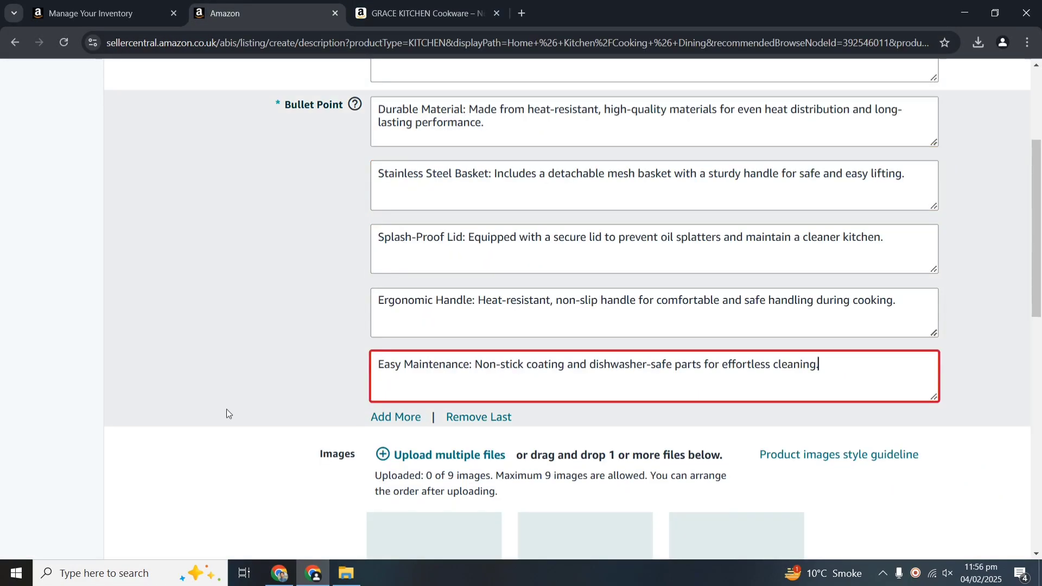
{"action": "scroll", "coordinate": [49, 365], "scroll_direction": "up", "scroll_amount": 4}
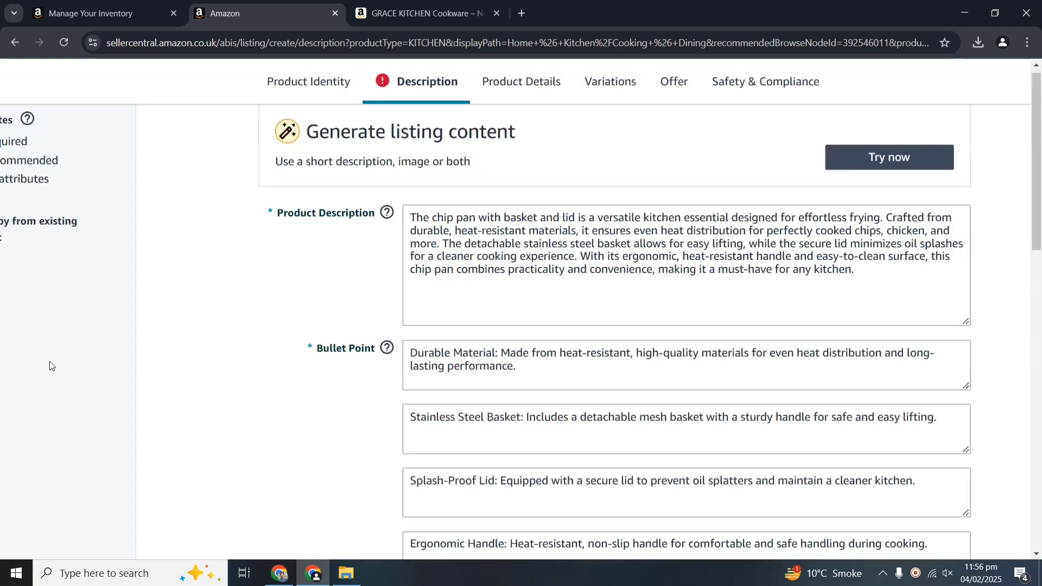
{"action": "scroll", "coordinate": [50, 365], "scroll_direction": "left", "scroll_amount": 1}
{"action": "scroll", "coordinate": [358, 372], "scroll_direction": "down", "scroll_amount": 5}
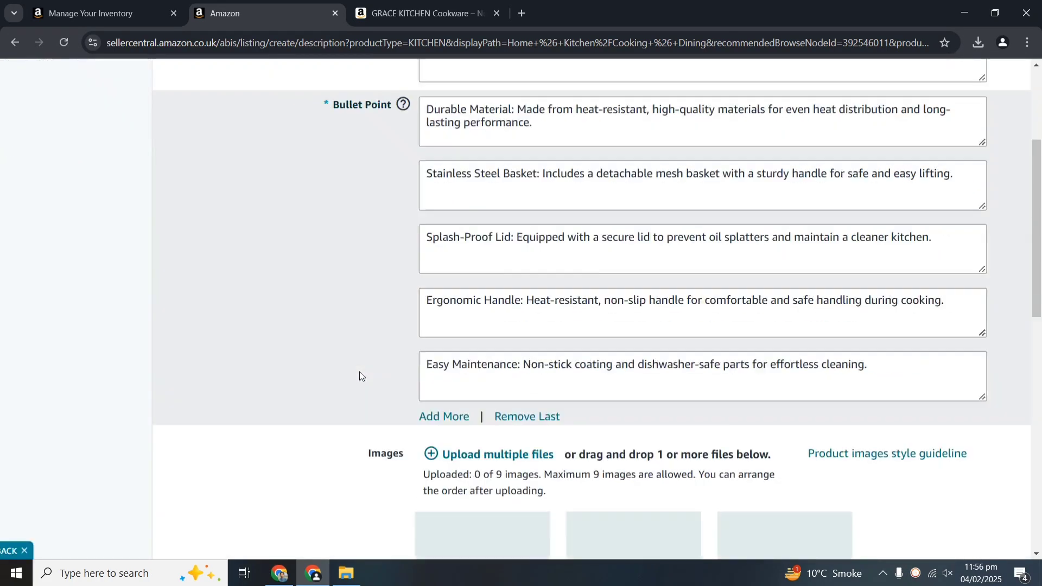
{"action": "scroll", "coordinate": [359, 371], "scroll_direction": "down", "scroll_amount": 5}
{"action": "scroll", "coordinate": [896, 330], "scroll_direction": "down", "scroll_amount": 2}
{"action": "scroll", "coordinate": [896, 332], "scroll_direction": "right", "scroll_amount": 2}
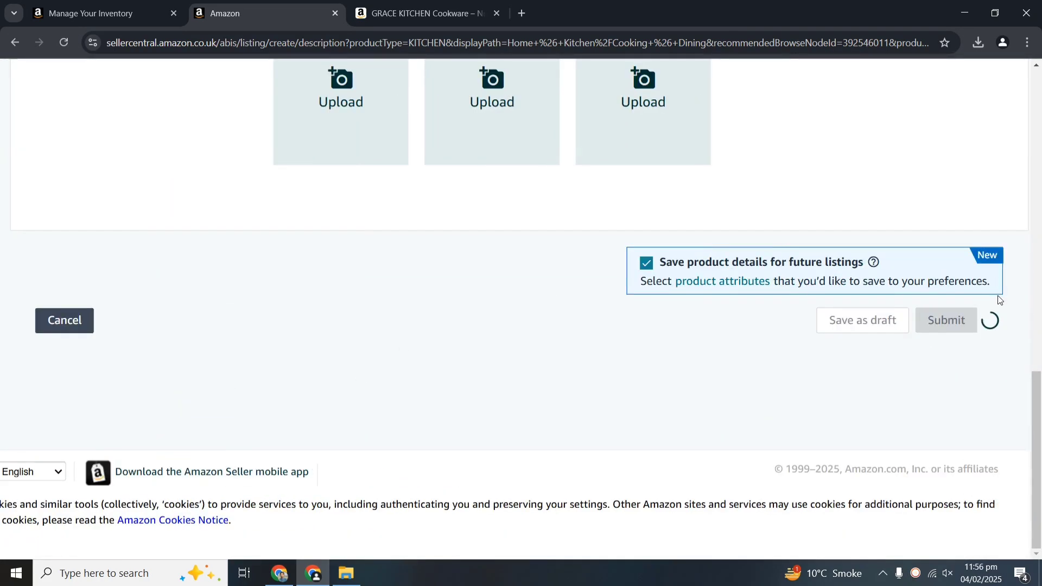
Step: Submit the chip pan listing and close the Listing submitted confirmation
{"action": "left_click", "coordinate": [970, 328]}
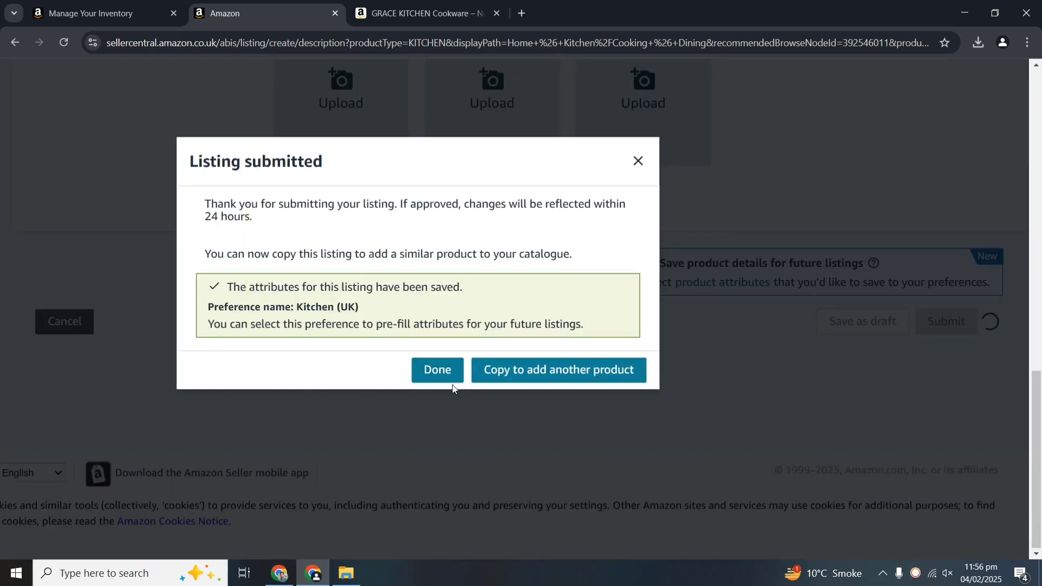
{"action": "left_click", "coordinate": [428, 372]}
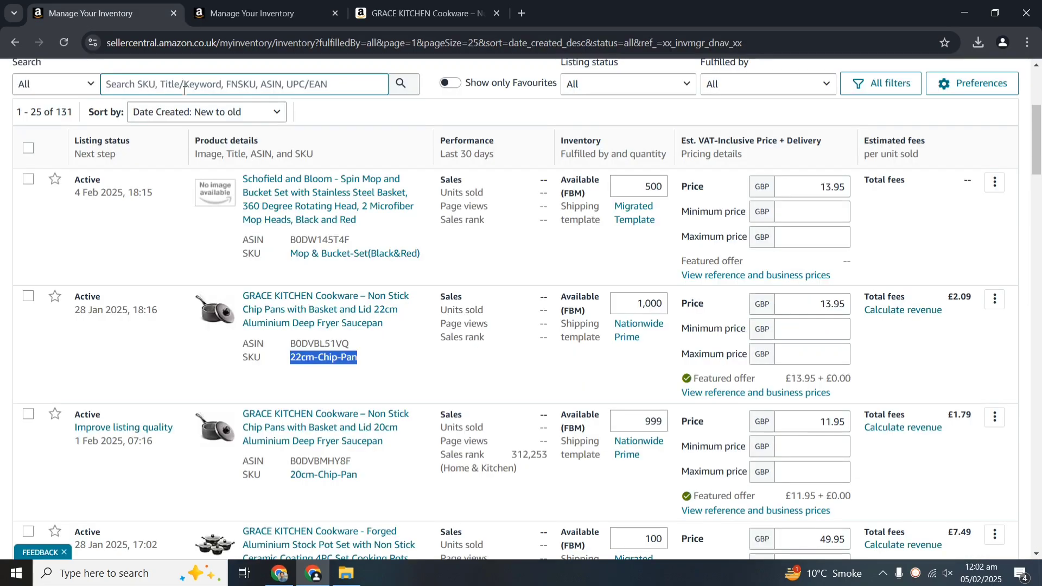
Step: Reload Manage Your Inventory to show the GRACE KITCHEN Variations (2) family
{"action": "left_click", "coordinate": [63, 44]}
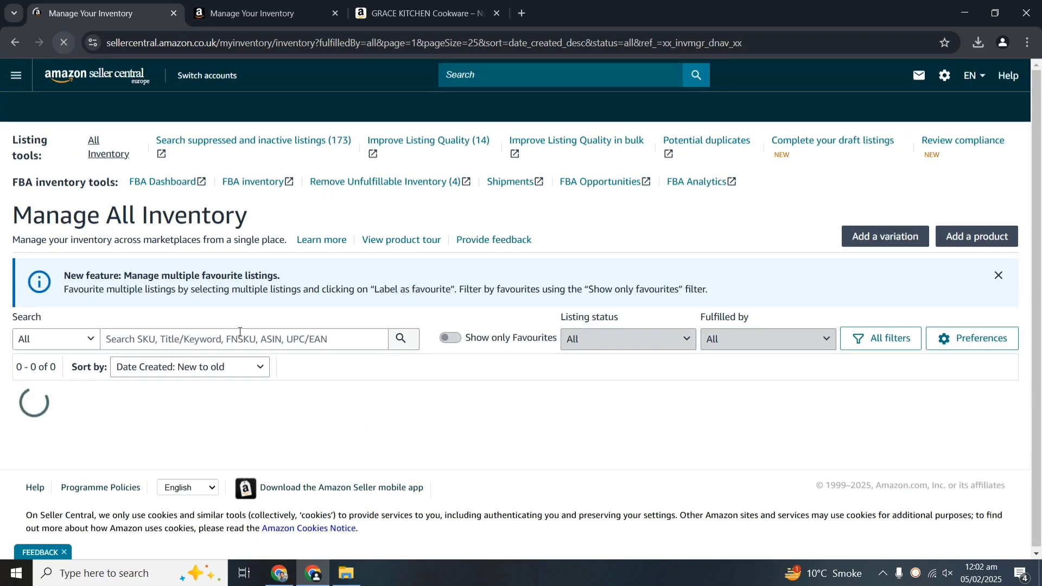
{"action": "scroll", "coordinate": [249, 294], "scroll_direction": "down", "scroll_amount": 2}
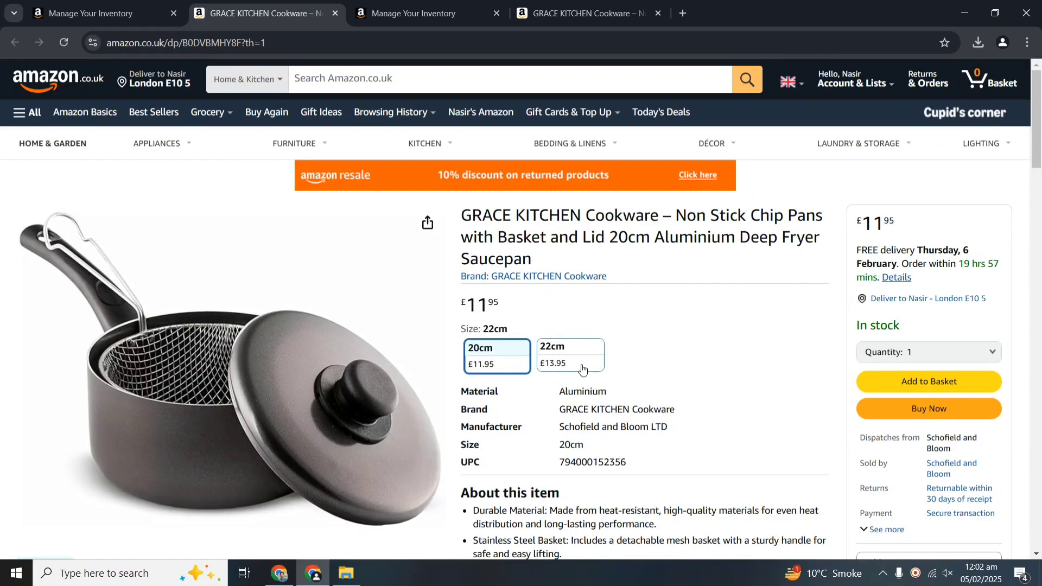
Step: Switch between the 20cm (£11.95) and 22cm (£13.95) swatches and compare both product pages
{"action": "left_click", "coordinate": [556, 362]}
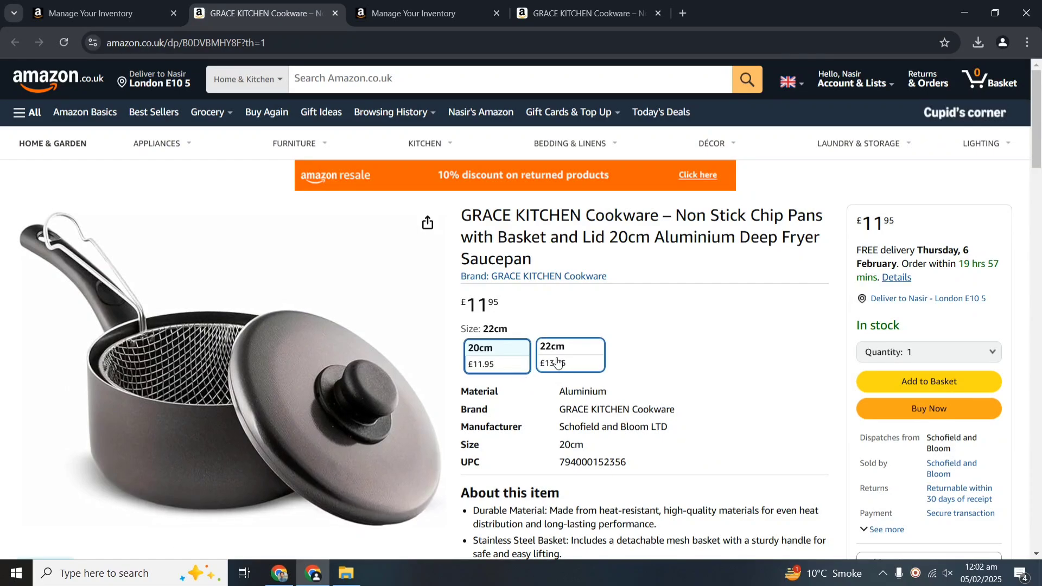
{"action": "left_click", "coordinate": [506, 357]}
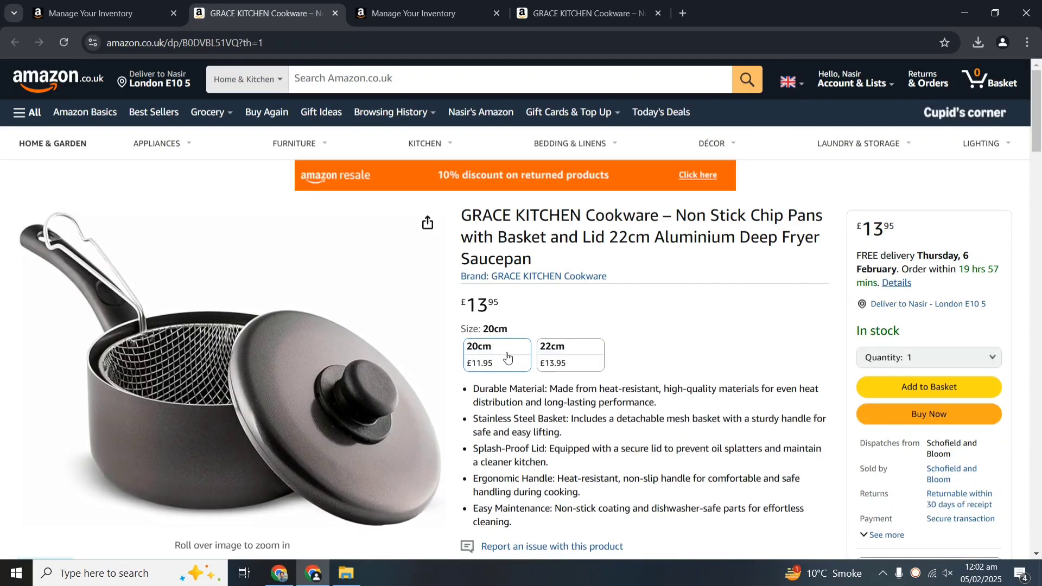
{"action": "left_click", "coordinate": [571, 11]}
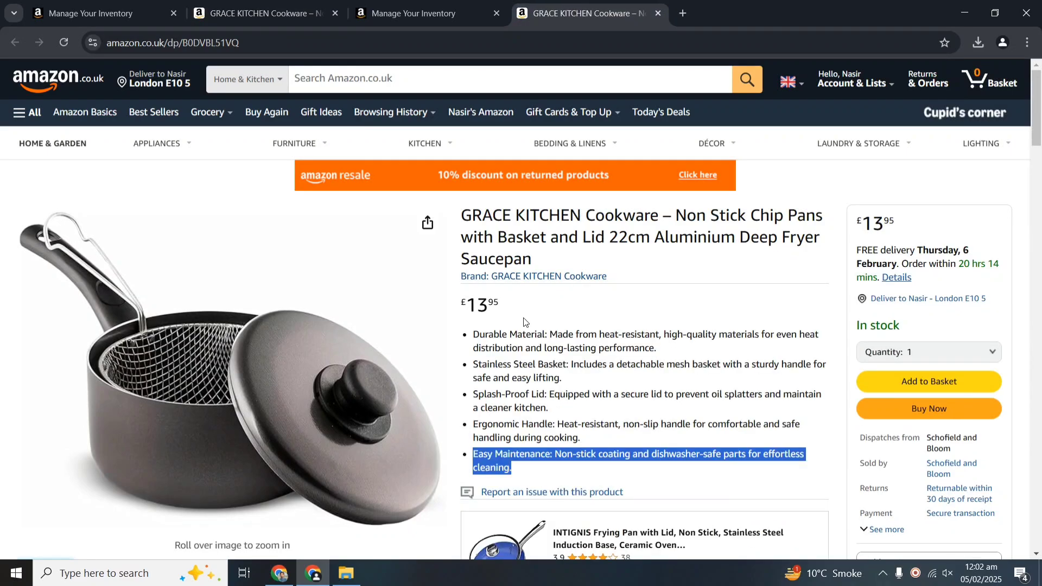
{"action": "left_click", "coordinate": [289, 9]}
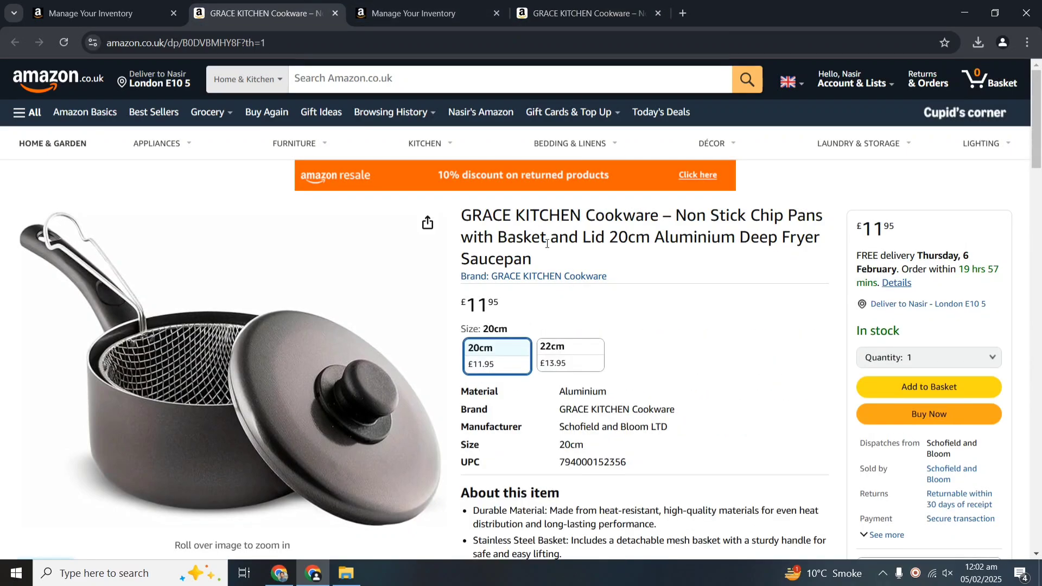